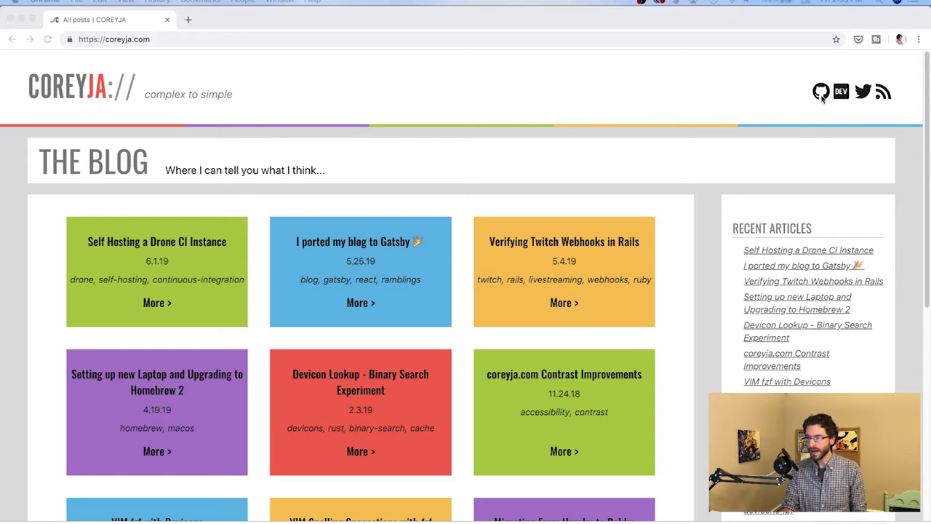
left_click(897, 108)
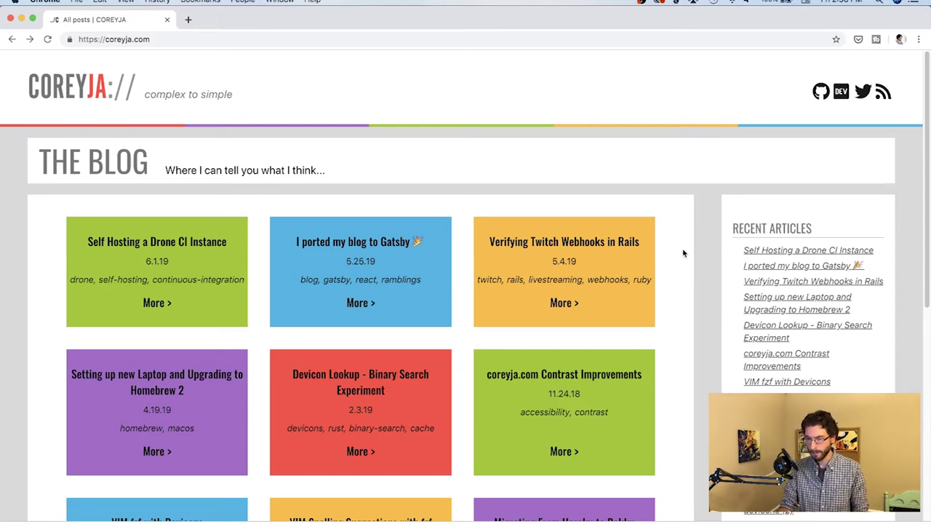
scroll(691, 242, "down", 1)
scroll(688, 247, "down", 1)
scroll(682, 252, "down", 1)
scroll(683, 252, "up", 1)
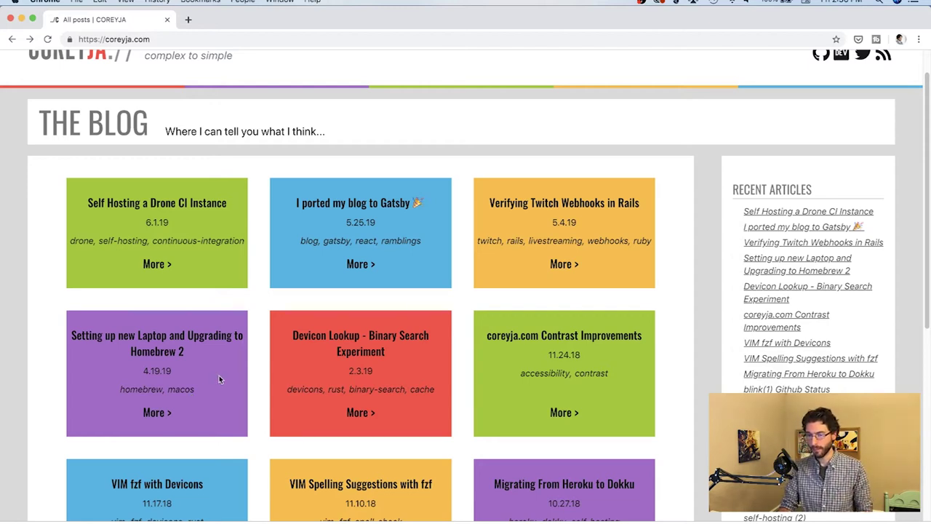
right_click(245, 284)
- Inspect the first post card's element in DevTools and expand it
left_click(269, 405)
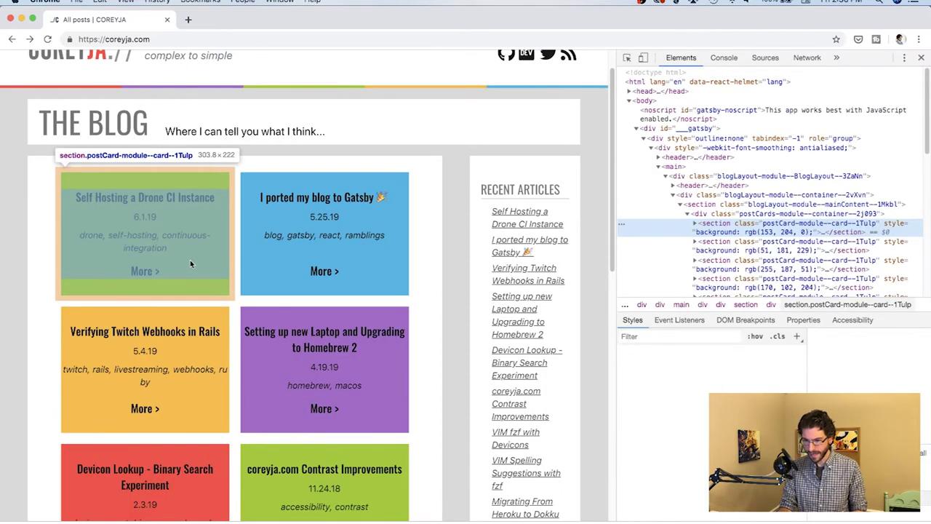
left_click(142, 287)
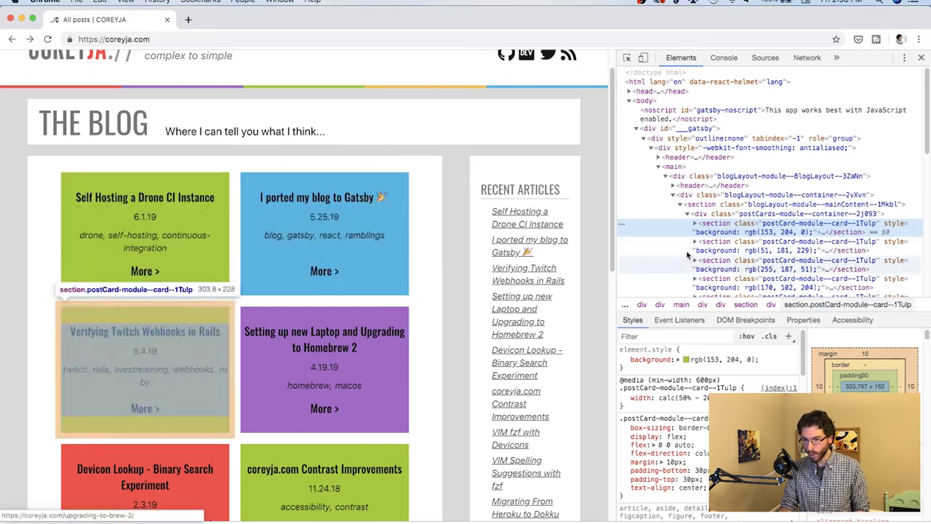
left_click(694, 223)
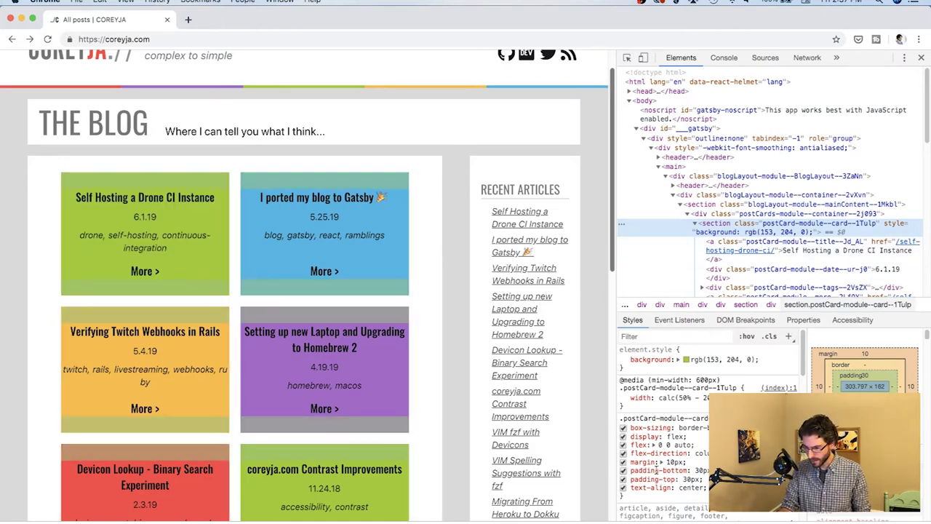
- Add padding: 30px 10px to the card's style rule, then close DevTools
left_click(689, 495)
type("padding")
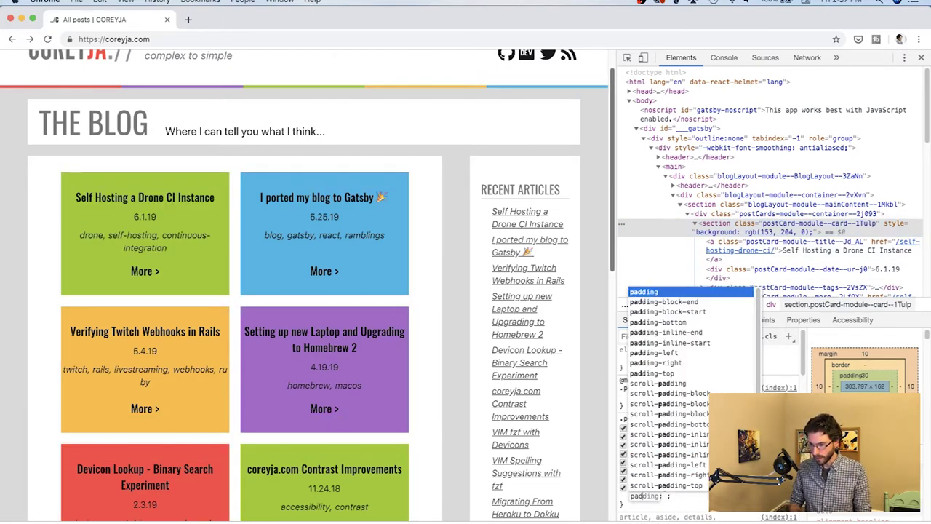
key("Tab")
type("30px ")
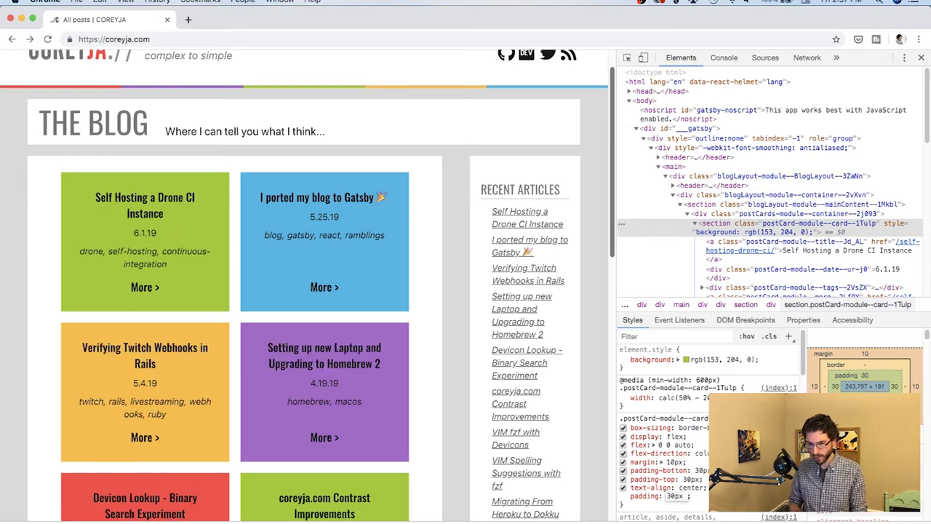
type("10px")
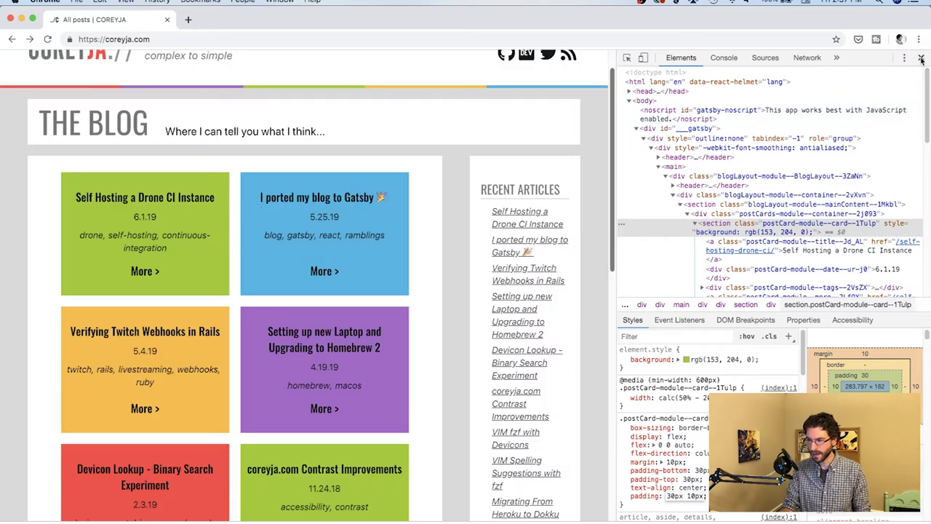
left_click(921, 57)
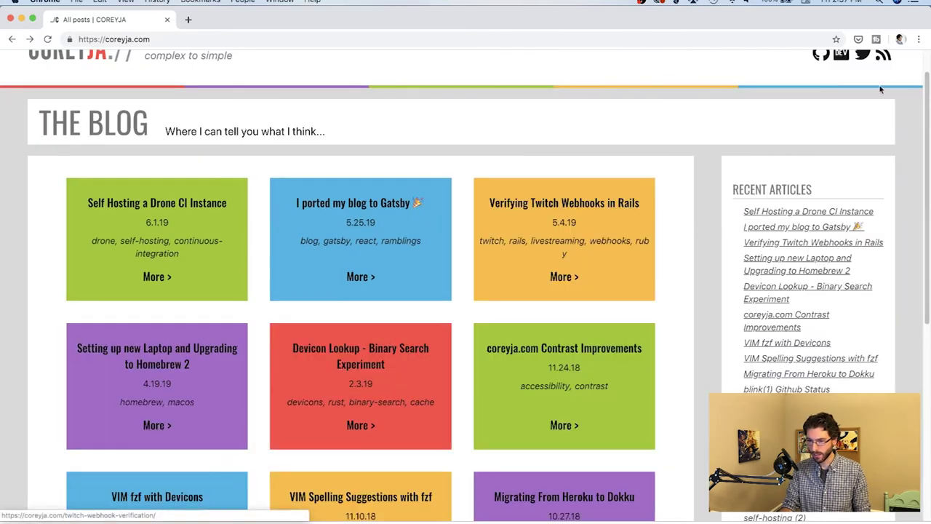
- Inspect the Twitch webhooks card's ruby tag, then select the webhooks link and its tags row
right_click(638, 243)
left_click(661, 330)
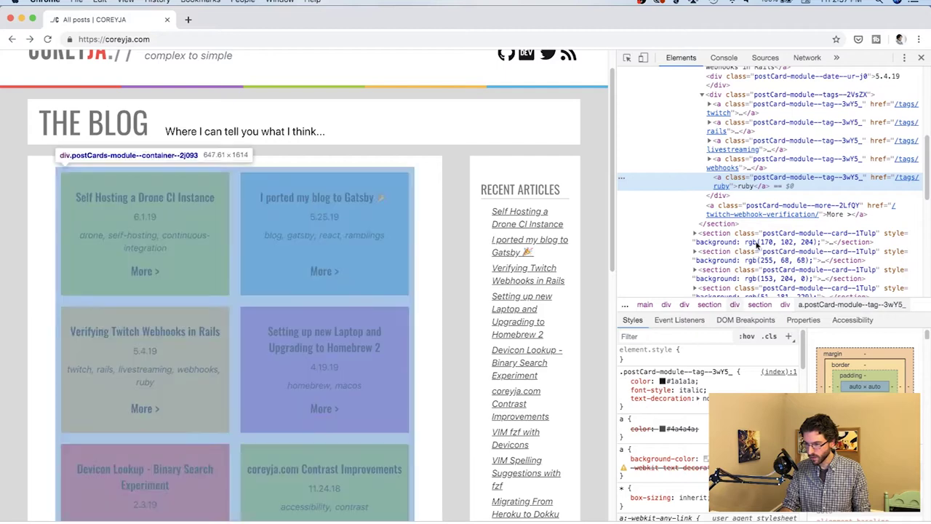
left_click(718, 164)
scroll(717, 160, "up", 2)
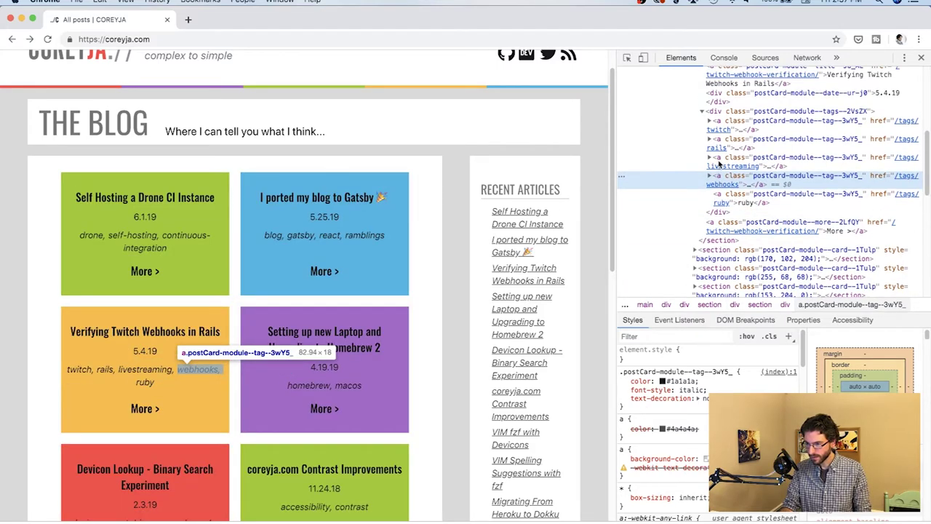
left_click(714, 131)
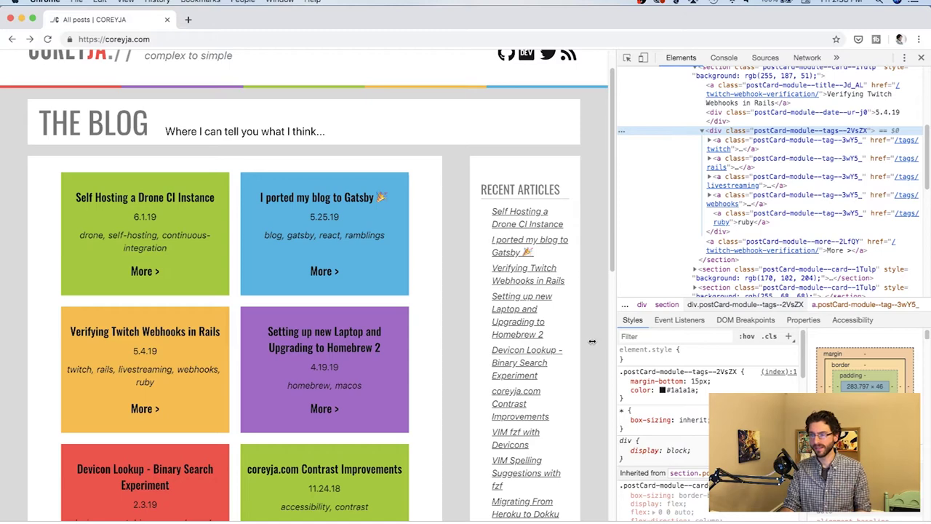
- Close DevTools, scroll the three-per-row post cards, and clear the text selection
left_click(922, 58)
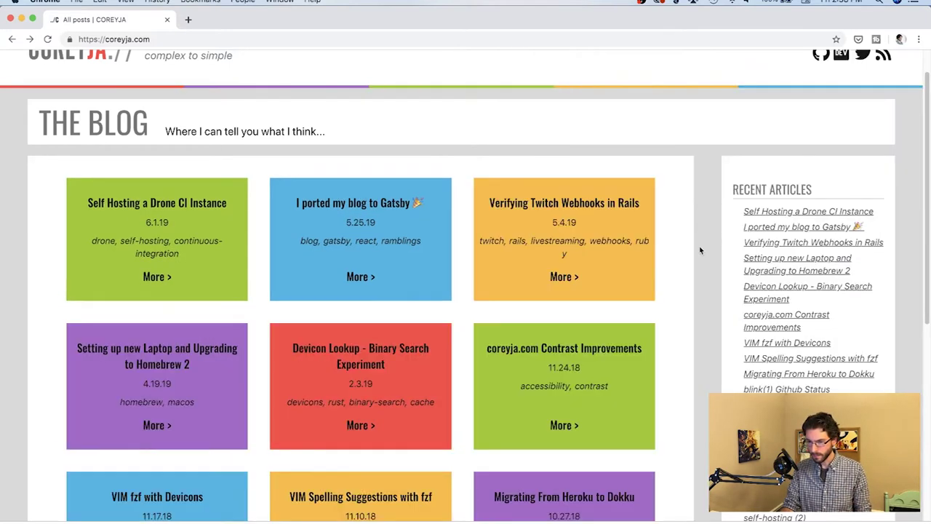
scroll(315, 307, "down", 2)
scroll(315, 308, "down", 2)
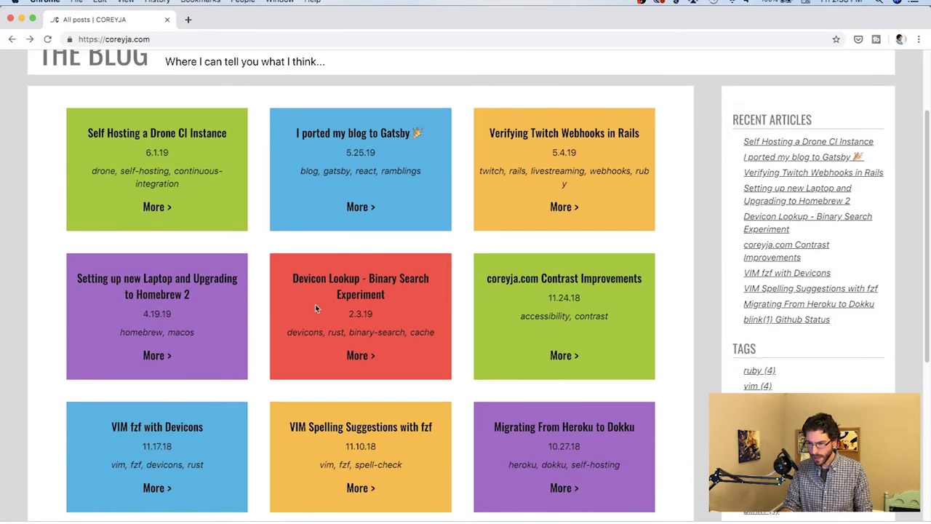
scroll(315, 308, "down", 1)
scroll(314, 308, "down", 2)
scroll(315, 308, "up", 3)
scroll(315, 304, "up", 1)
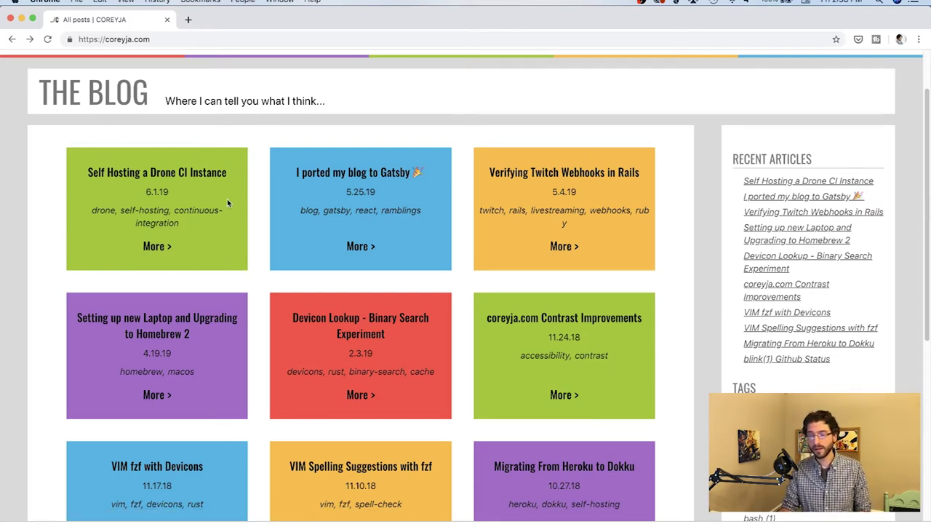
left_click(236, 154)
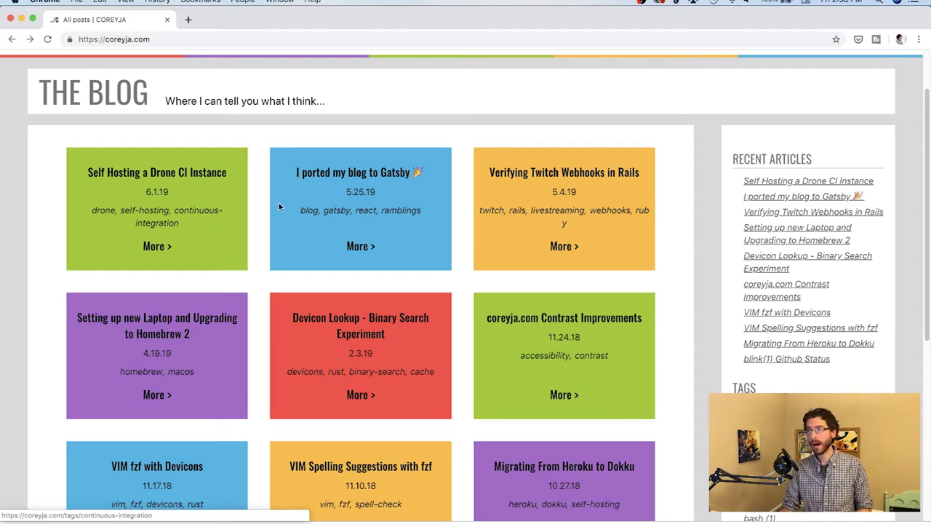
- Scroll the homepage down to the tag list with post counts and back up to the top cards
scroll(614, 290, "down", 7)
scroll(615, 290, "down", 2)
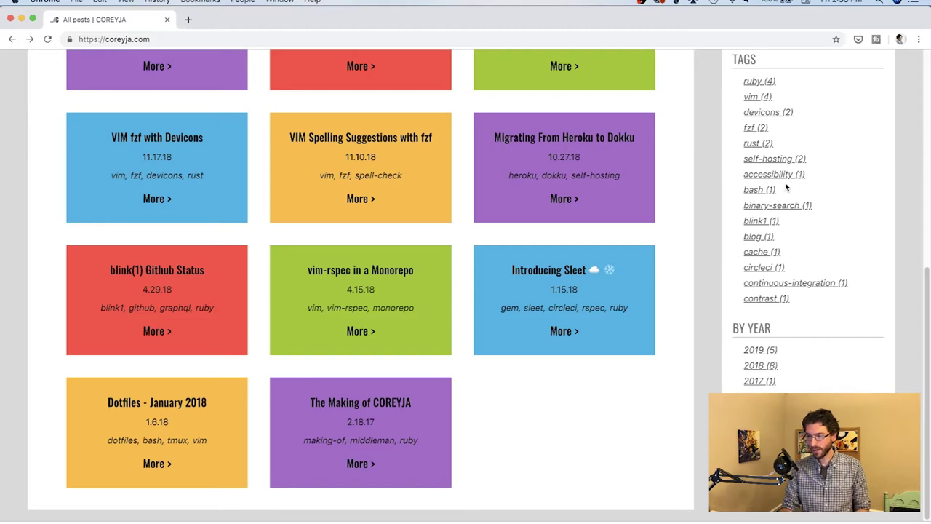
scroll(785, 188, "up", 10)
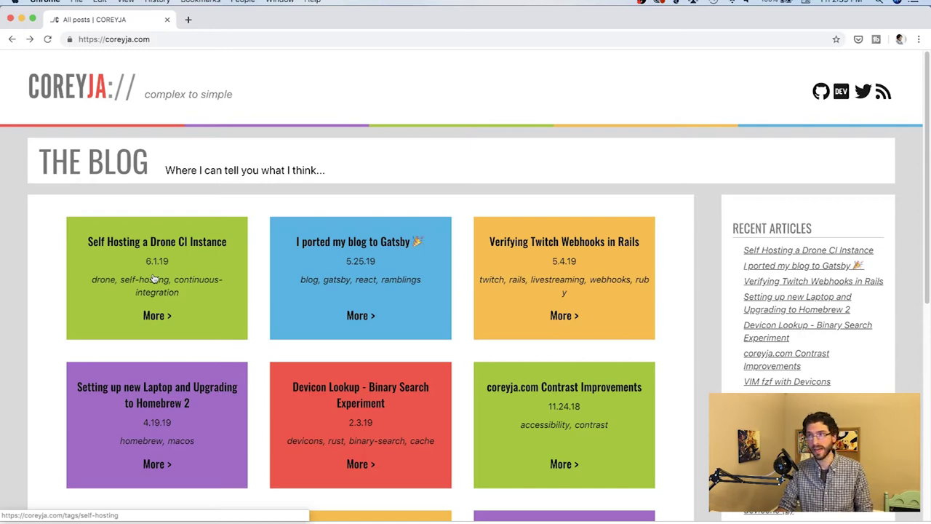
scroll(448, 247, "down", 3)
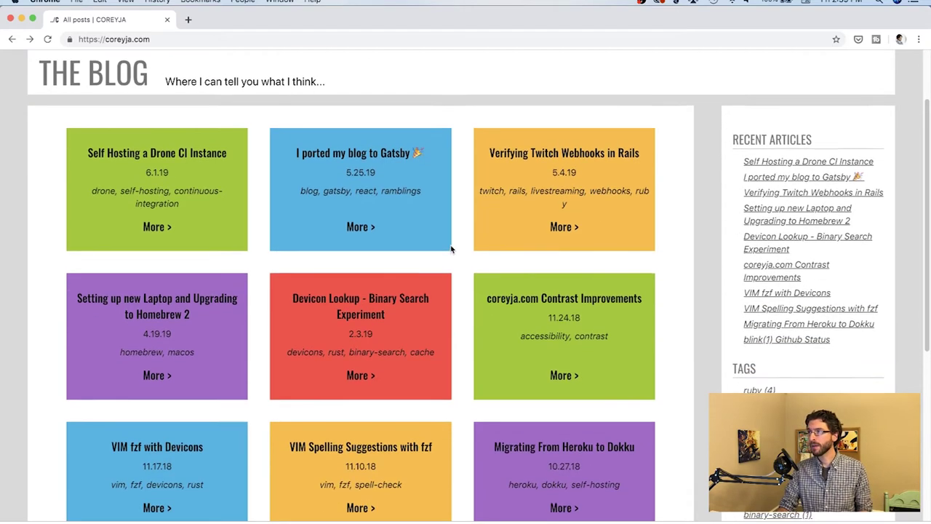
scroll(451, 249, "down", 1)
scroll(450, 248, "down", 2)
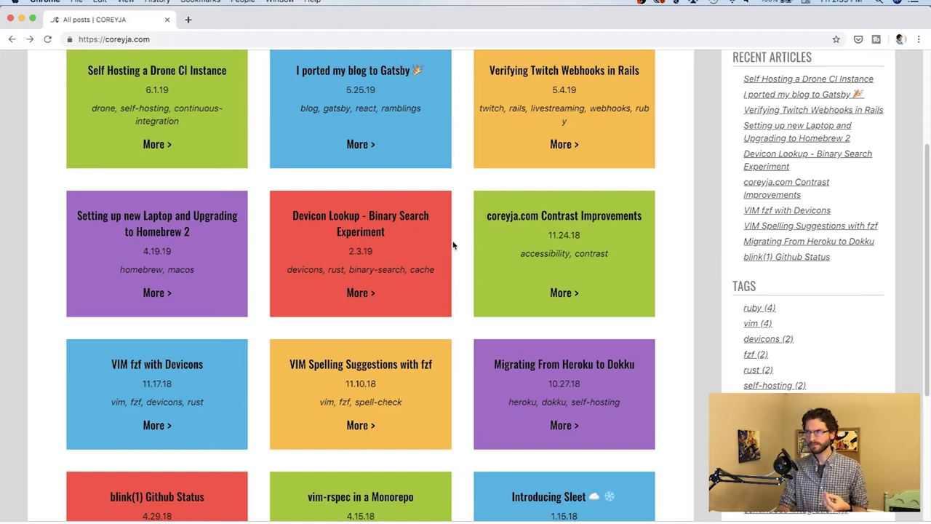
scroll(731, 151, "up", 2)
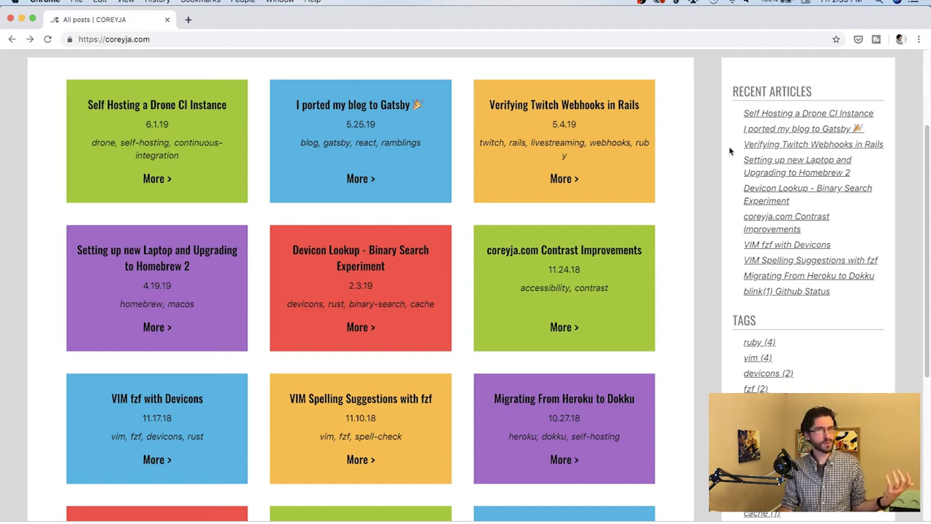
scroll(730, 151, "down", 5)
scroll(730, 150, "up", 5)
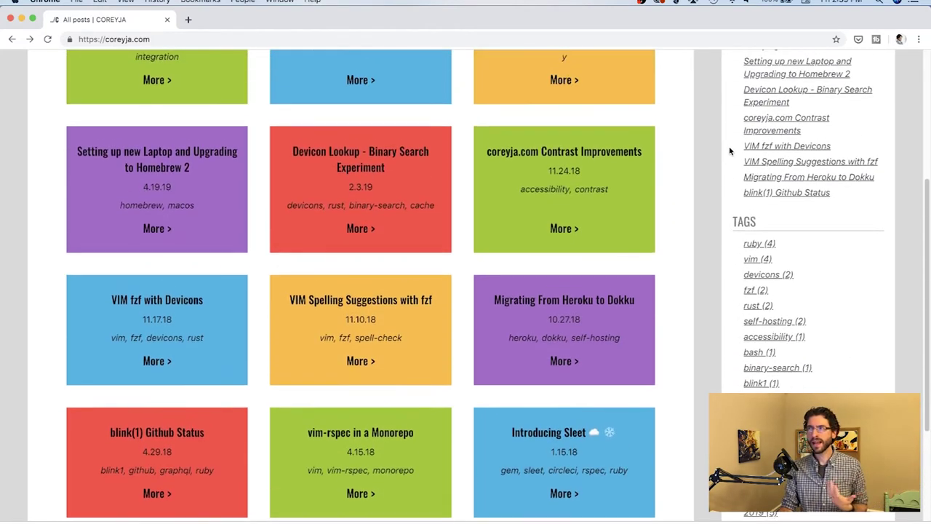
scroll(730, 150, "down", 3)
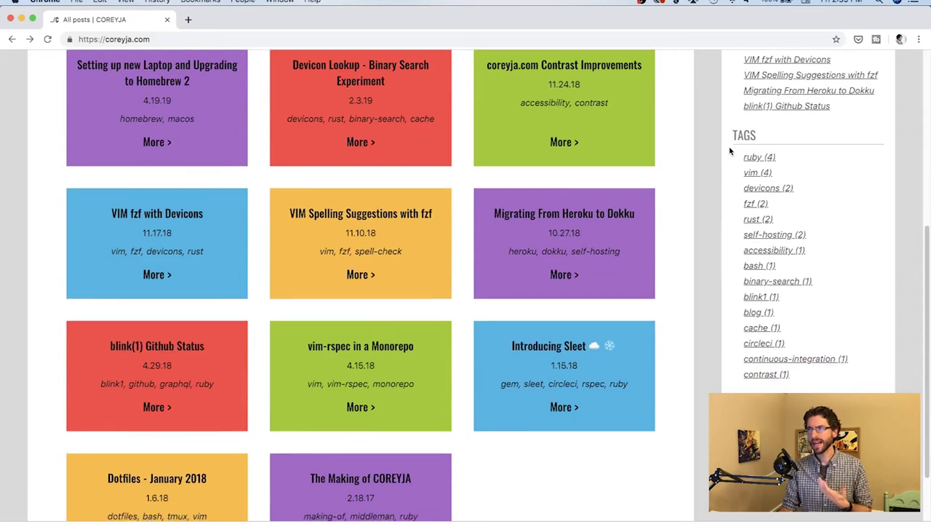
scroll(730, 151, "down", 2)
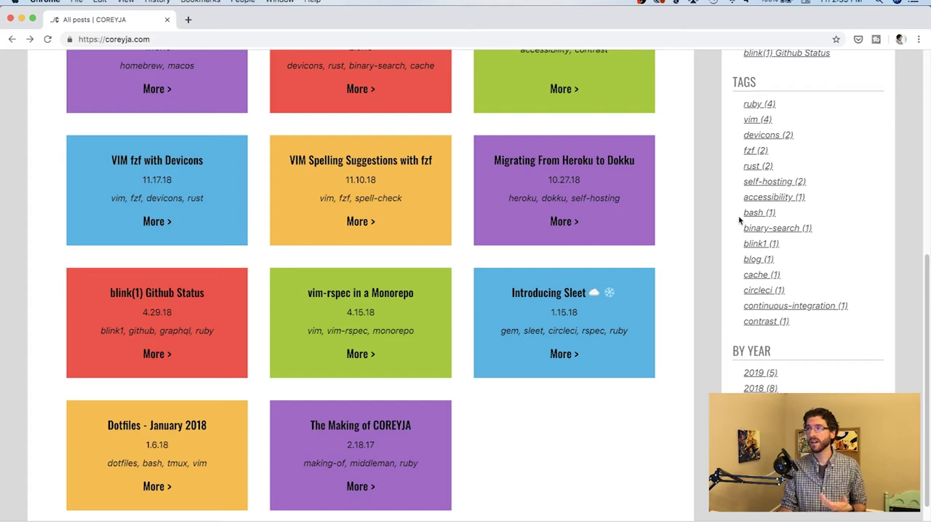
scroll(739, 219, "down", 1)
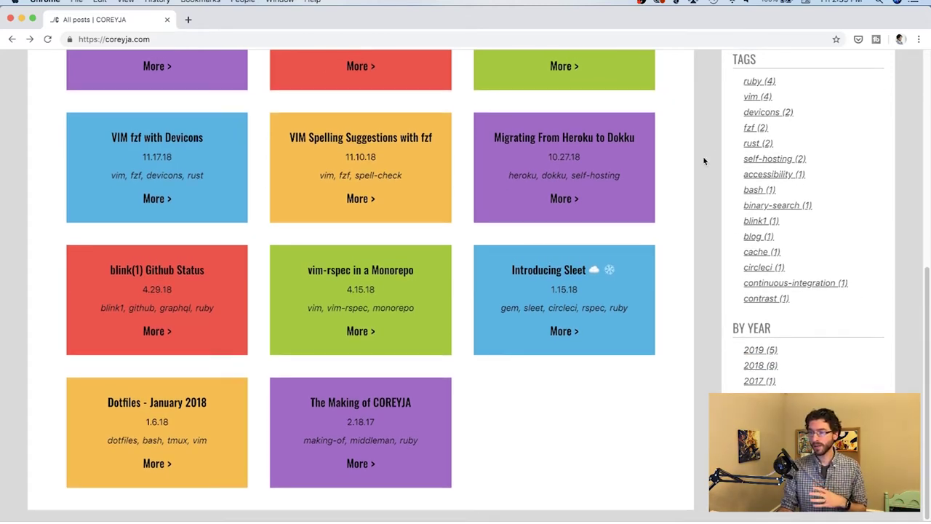
scroll(756, 253, "up", 10)
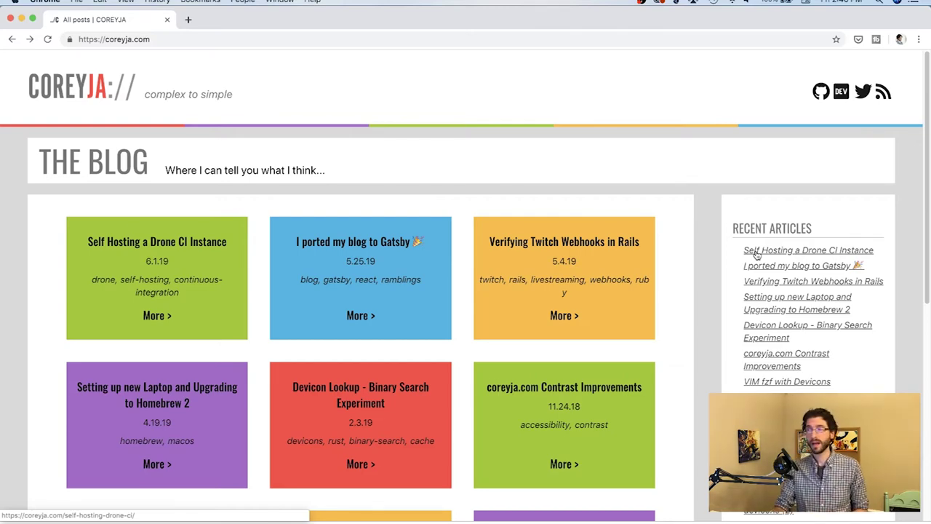
scroll(788, 277, "down", 2)
scroll(787, 275, "down", 2)
scroll(787, 275, "down", 1)
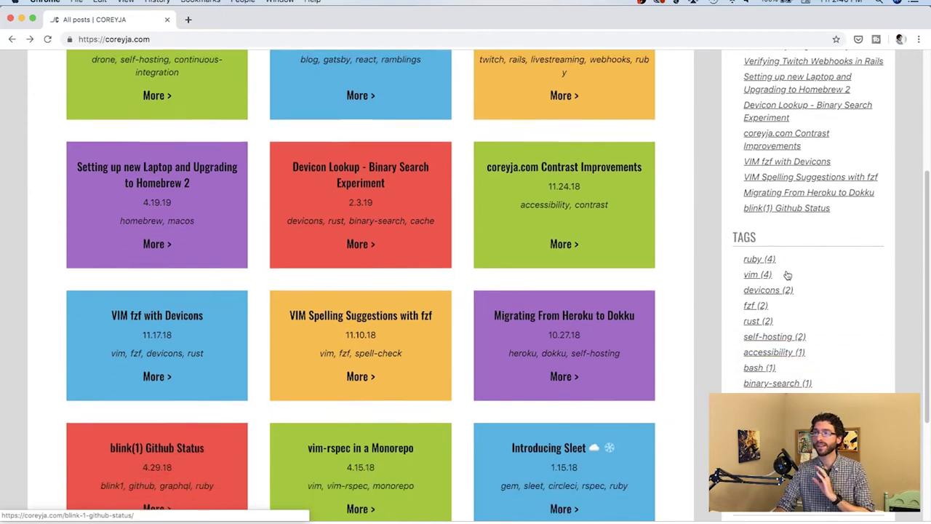
scroll(787, 275, "down", 1)
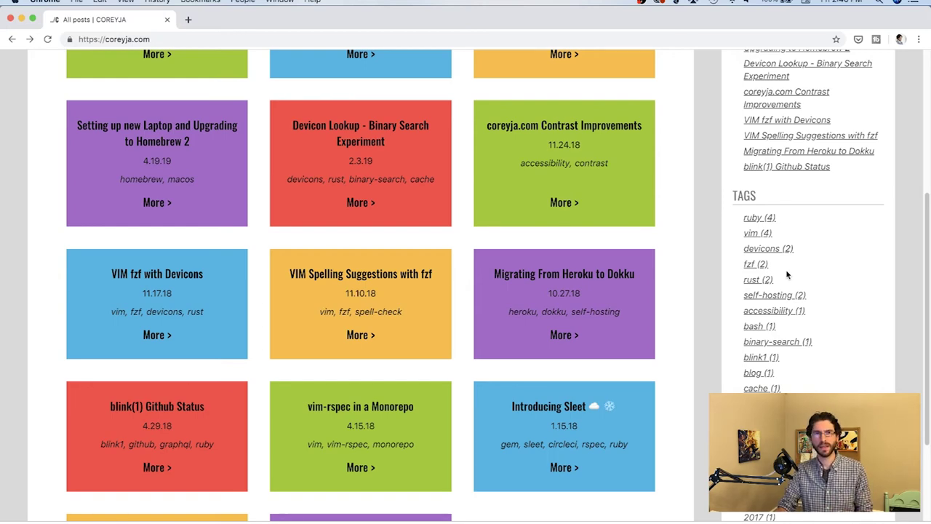
scroll(787, 275, "up", 1)
scroll(787, 275, "up", 3)
scroll(787, 275, "up", 1)
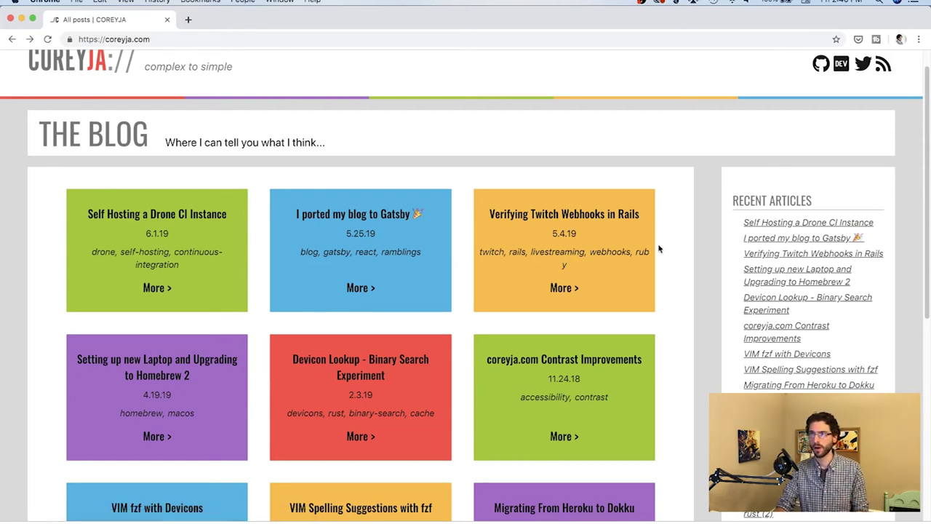
left_click(185, 195)
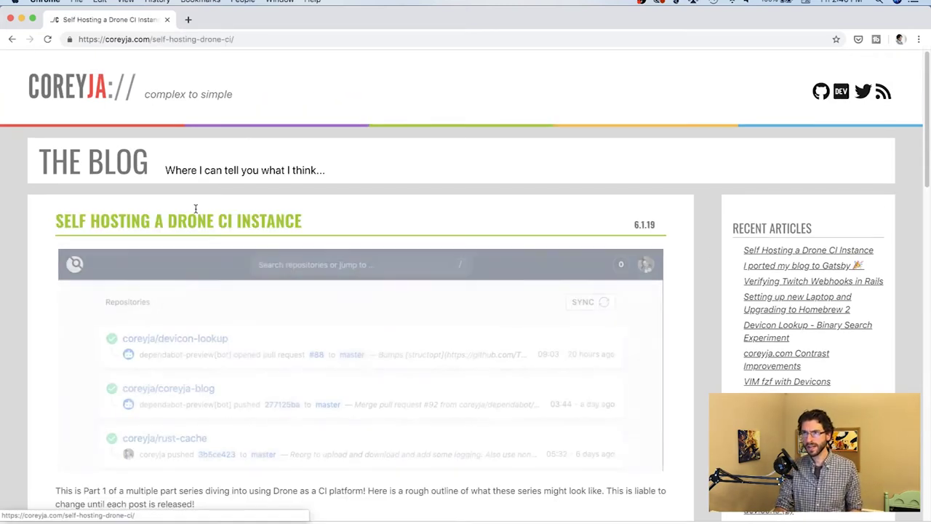
scroll(183, 195, "down", 2)
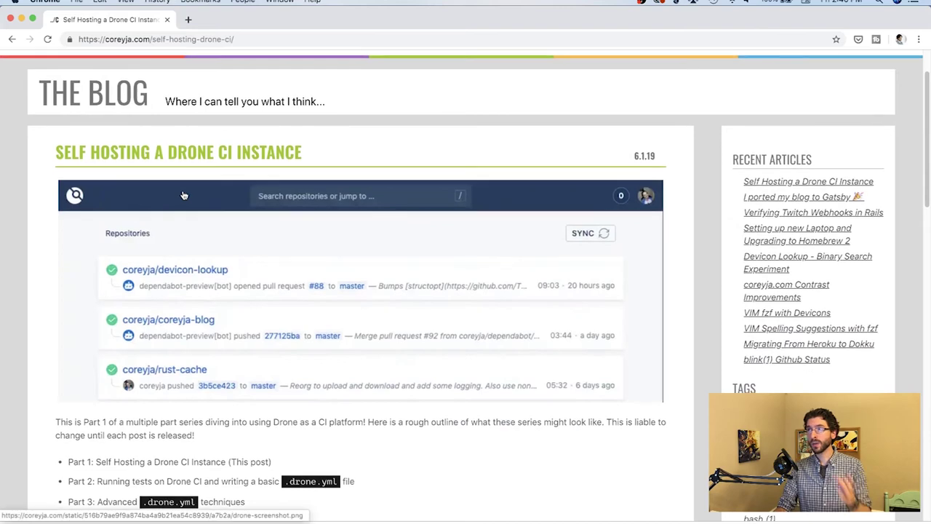
scroll(183, 195, "down", 2)
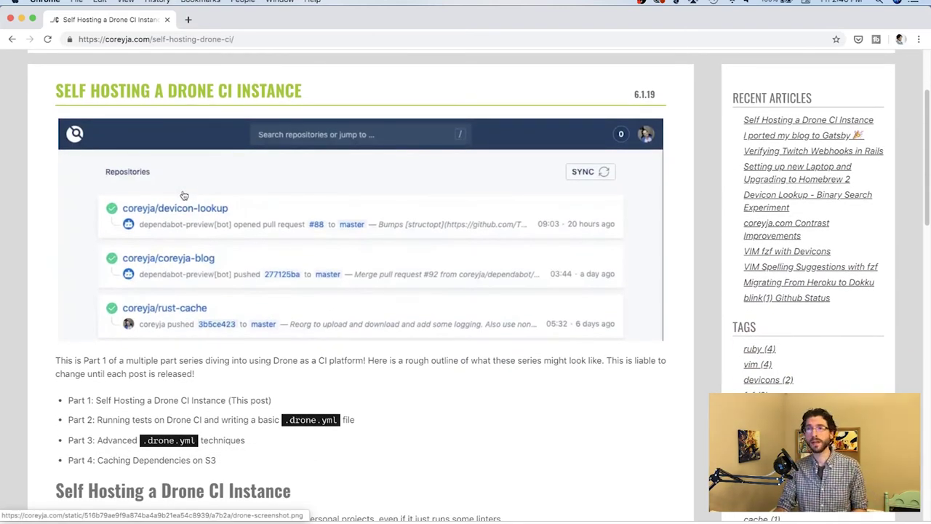
scroll(184, 195, "down", 1)
scroll(184, 195, "up", 2)
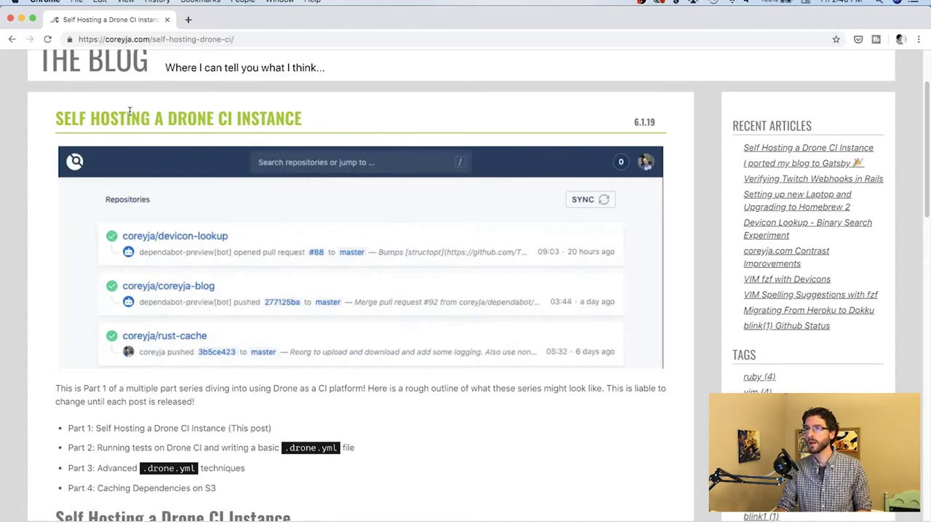
left_click_drag(131, 117, 260, 122)
left_click(284, 121)
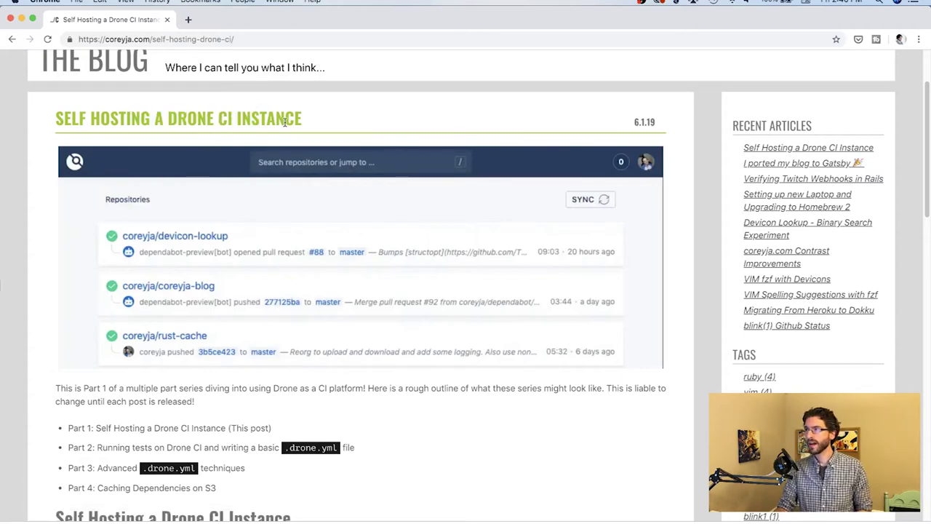
key("super+bracketleft")
left_click(596, 221)
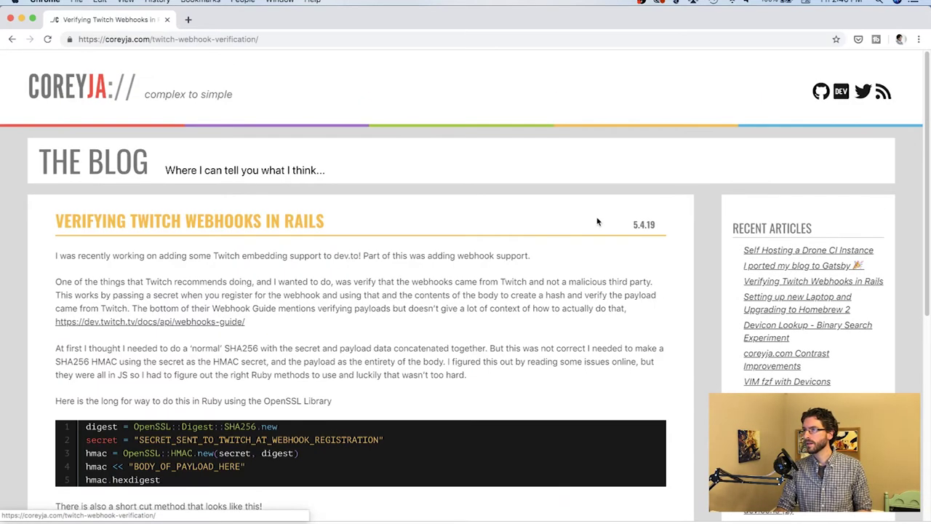
key("super+bracketleft")
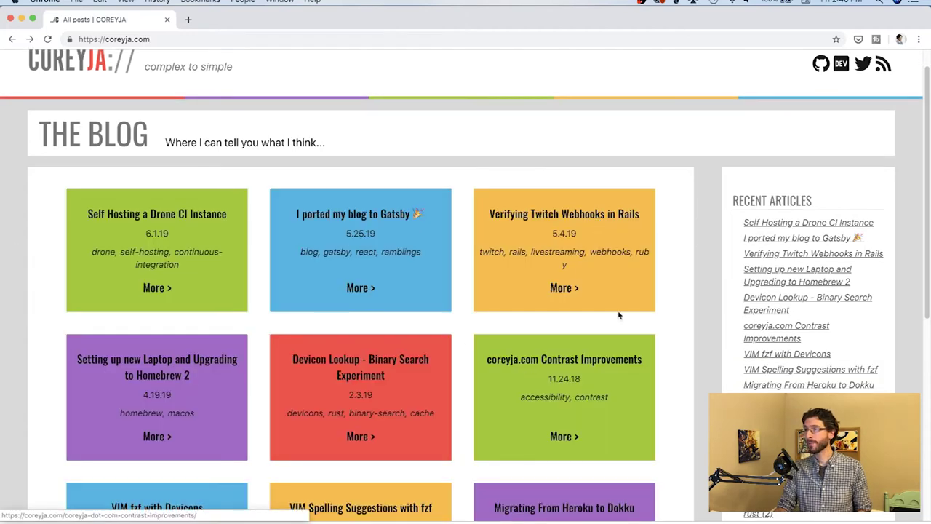
left_click(573, 221)
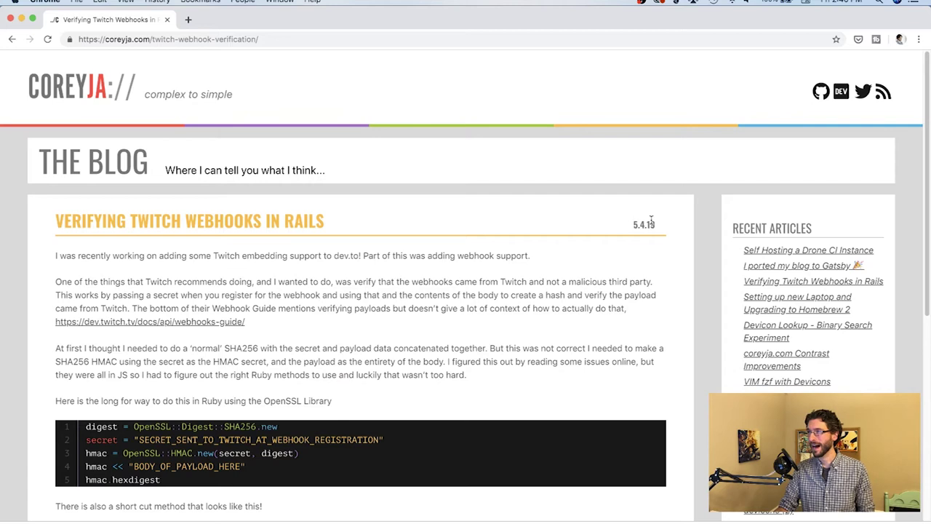
left_click_drag(663, 227, 632, 226)
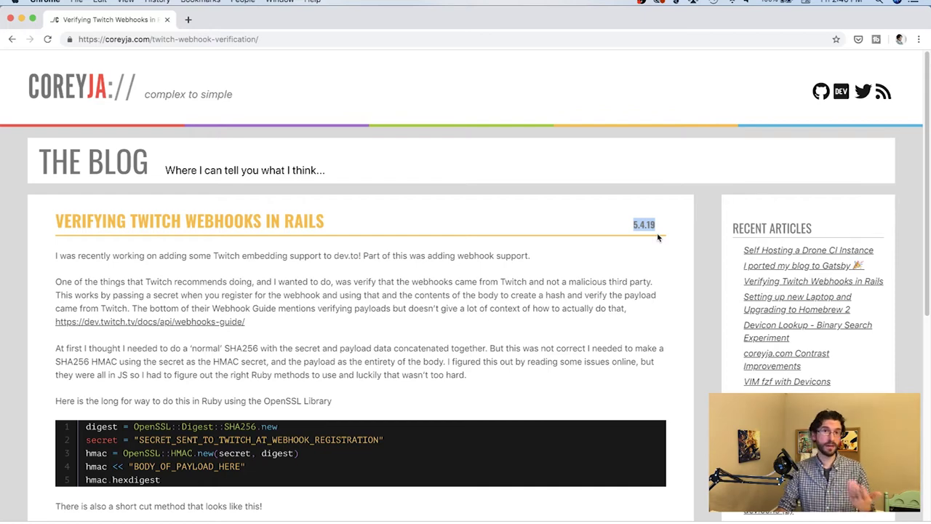
scroll(658, 237, "down", 2)
scroll(658, 236, "up", 1)
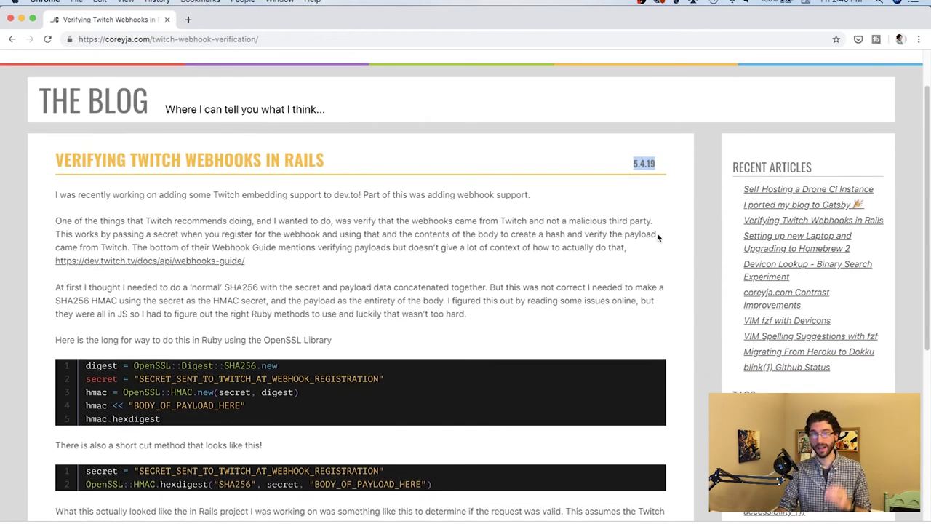
scroll(658, 236, "down", 1)
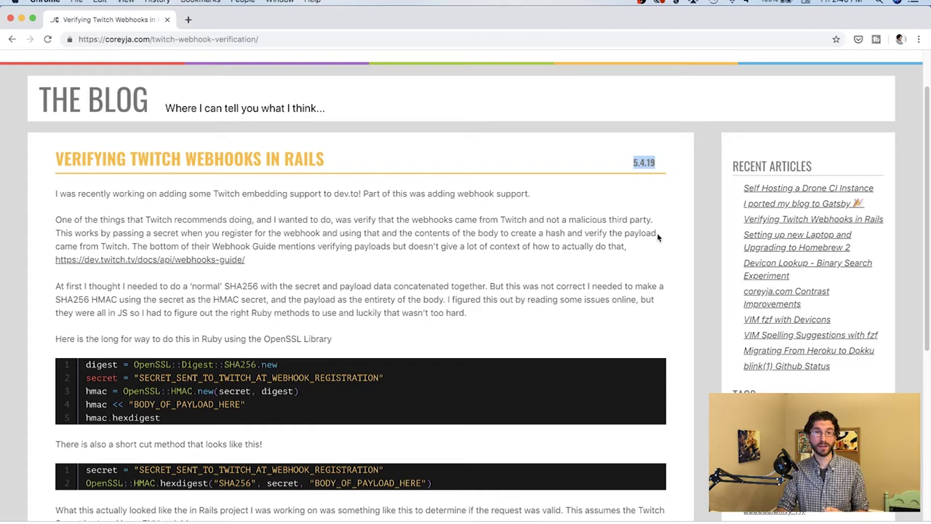
scroll(658, 236, "down", 2)
scroll(657, 236, "up", 2)
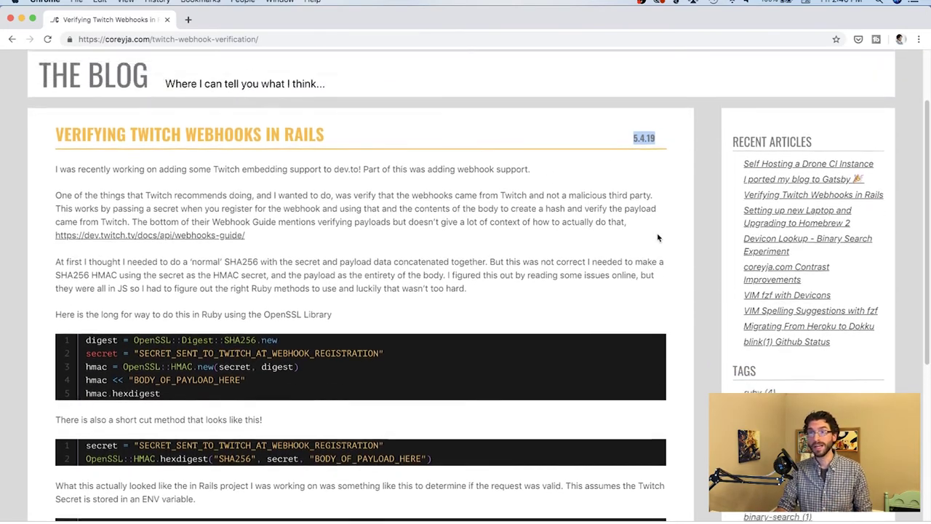
scroll(658, 236, "up", 1)
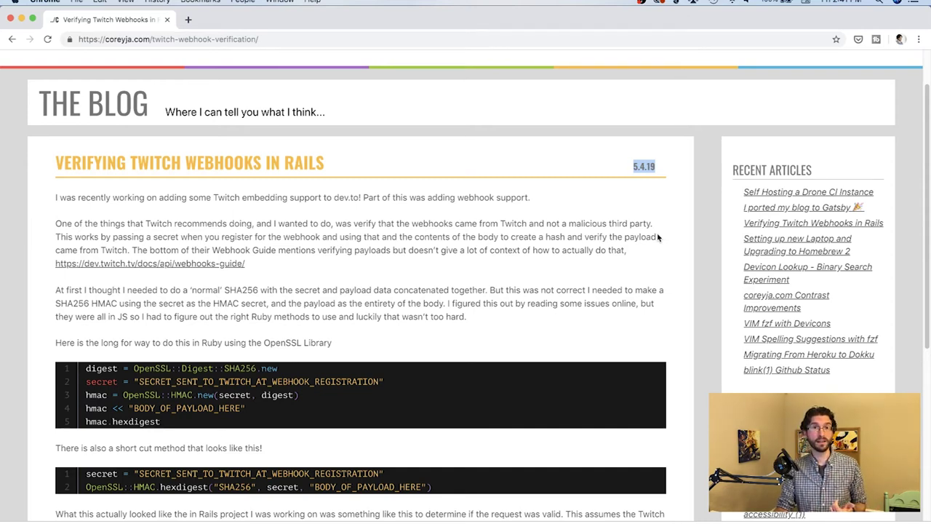
left_click(662, 243)
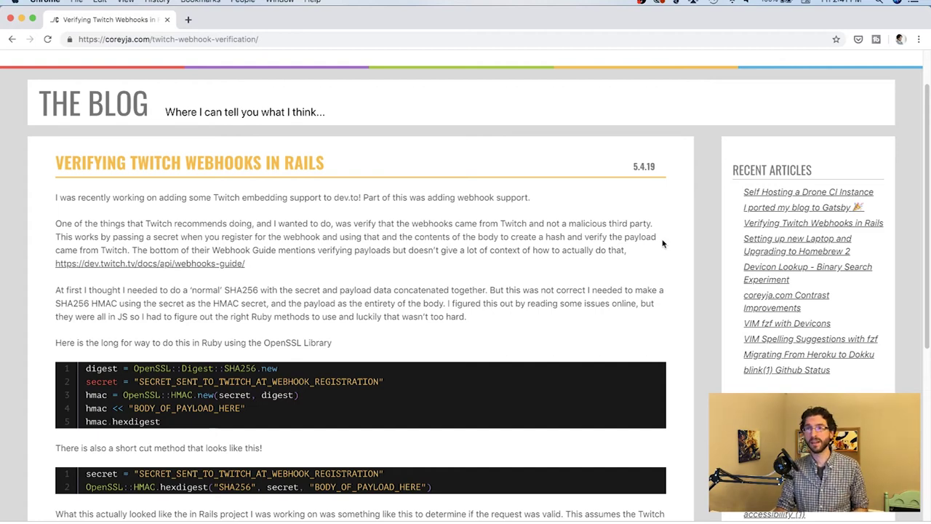
scroll(662, 244, "down", 2)
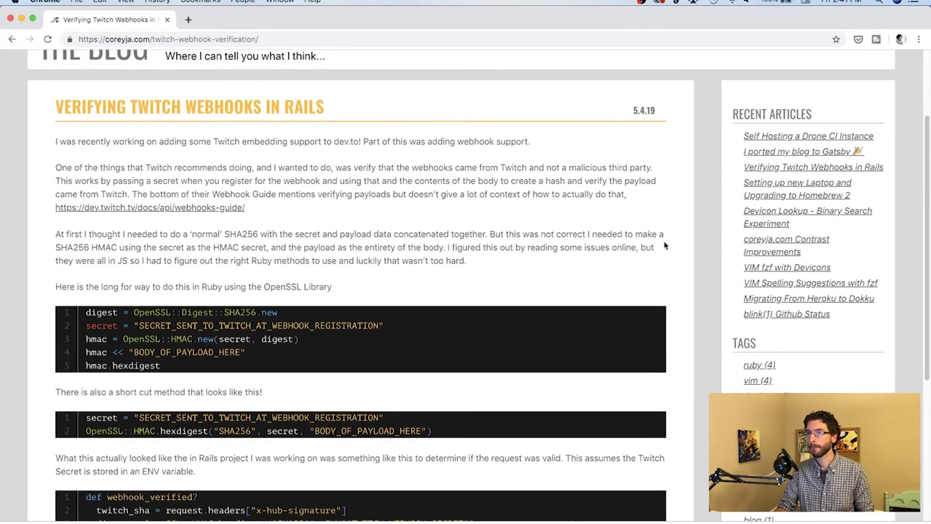
scroll(664, 245, "down", 3)
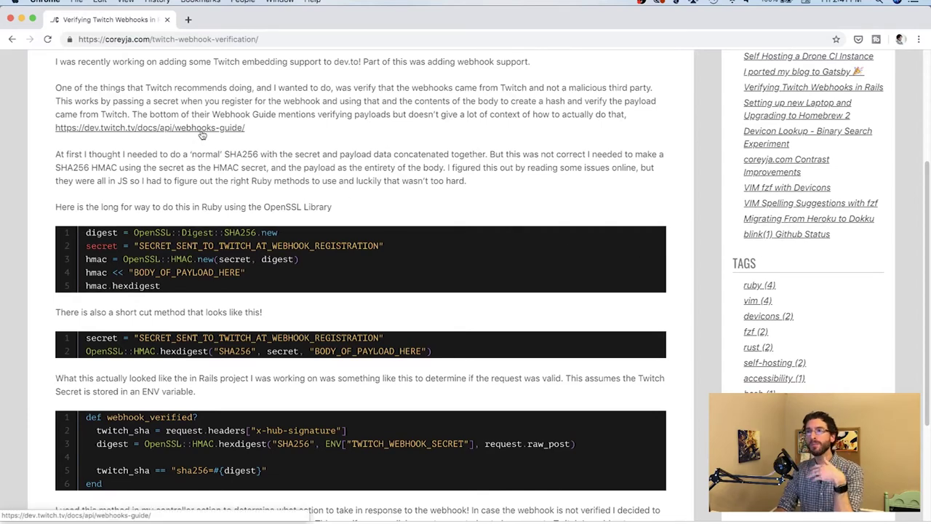
scroll(202, 134, "up", 2)
scroll(202, 133, "down", 1)
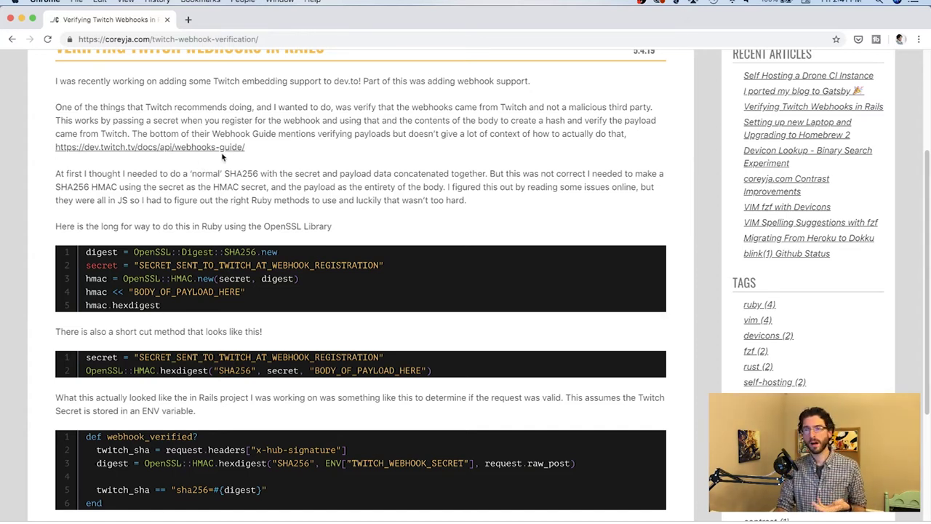
scroll(222, 156, "down", 5)
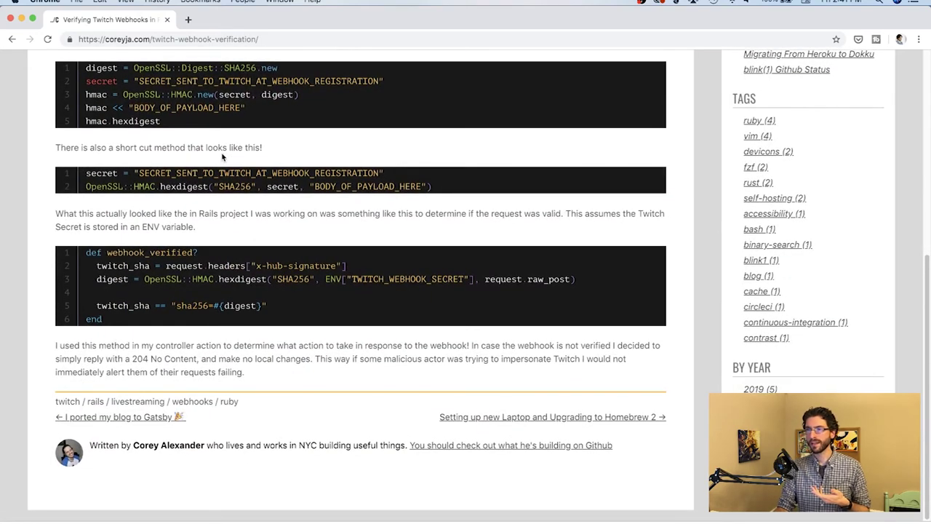
scroll(221, 156, "up", 2)
scroll(221, 154, "up", 2)
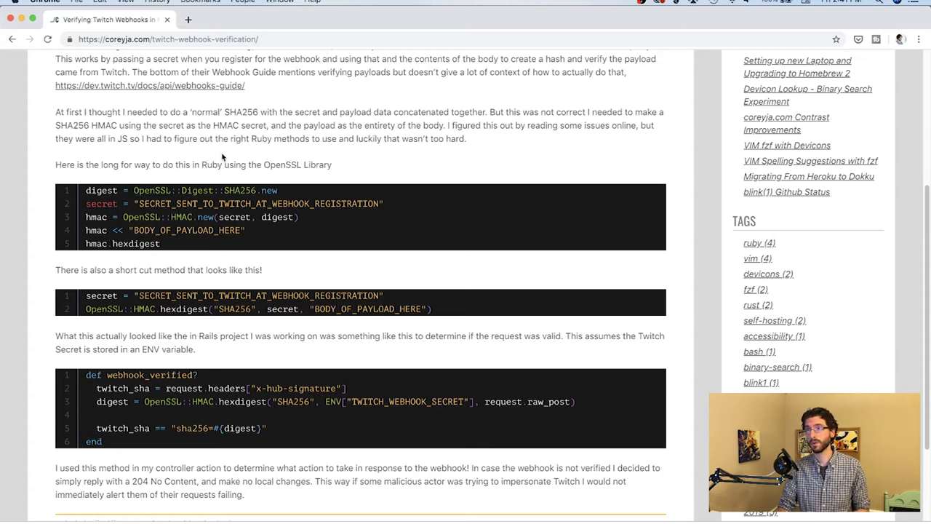
scroll(222, 156, "up", 2)
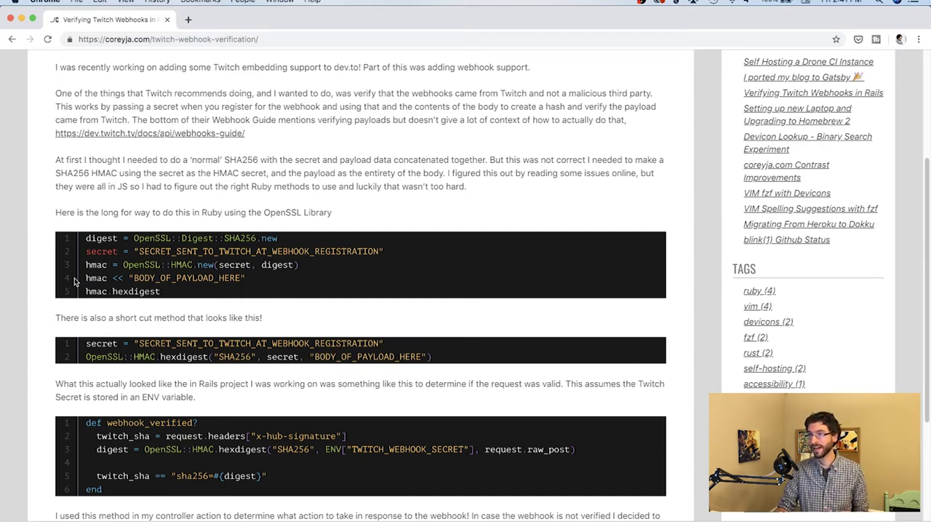
scroll(74, 282, "down", 2)
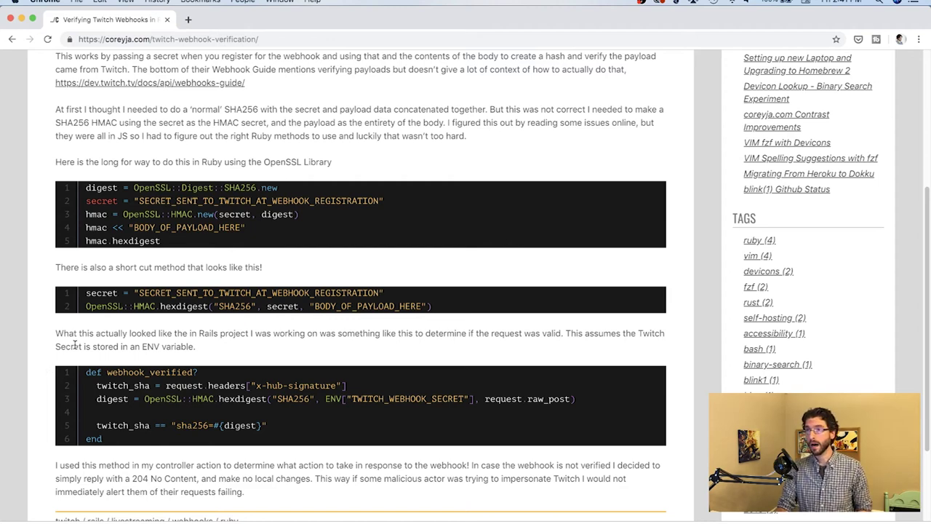
scroll(73, 347, "down", 5)
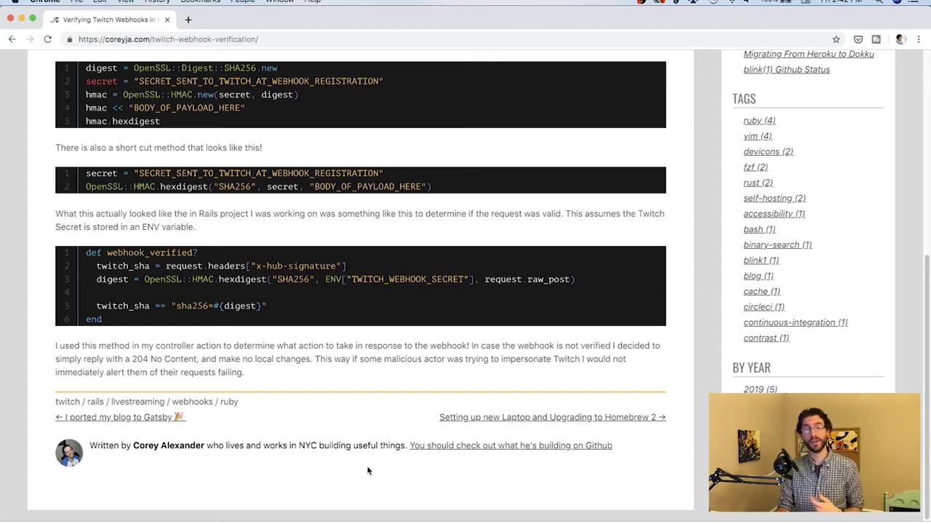
scroll(368, 472, "down", 1)
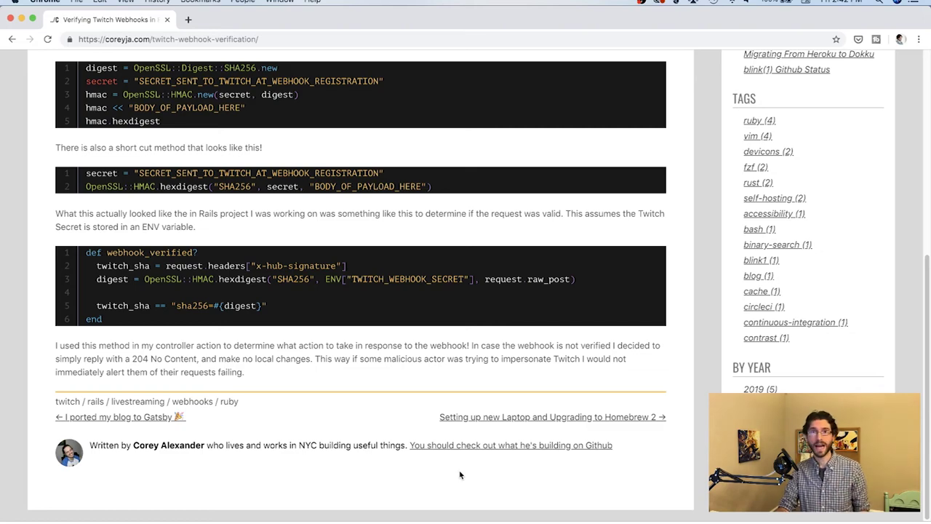
scroll(463, 474, "up", 1)
scroll(464, 474, "up", 3)
scroll(464, 472, "up", 3)
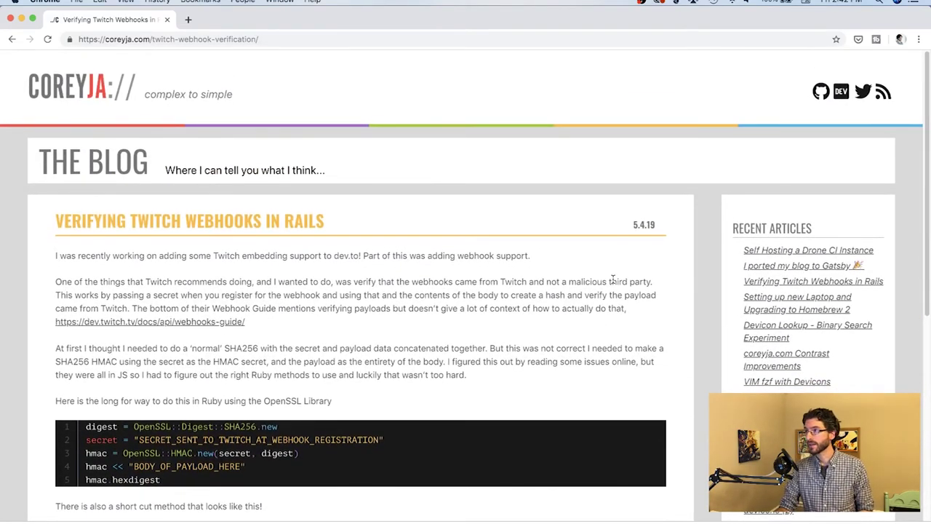
scroll(614, 281, "down", 1)
scroll(613, 281, "down", 4)
scroll(613, 282, "down", 2)
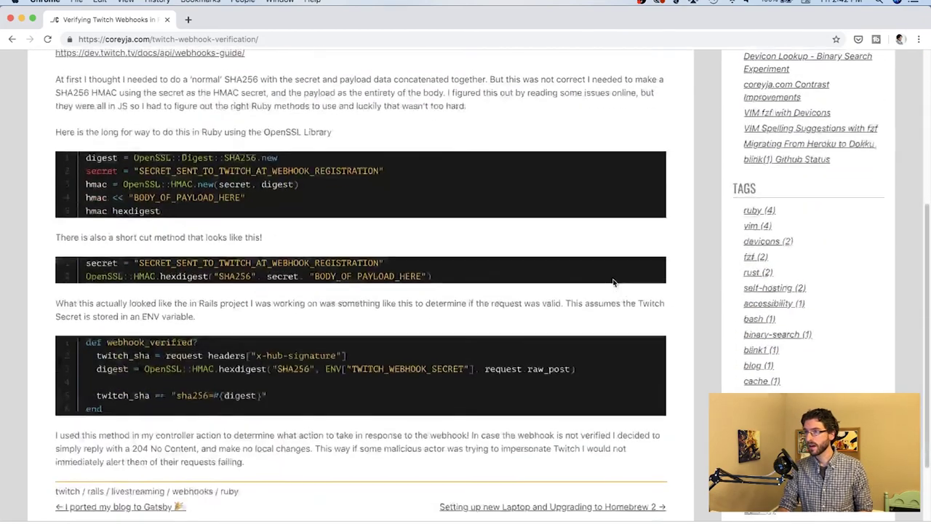
scroll(613, 282, "down", 3)
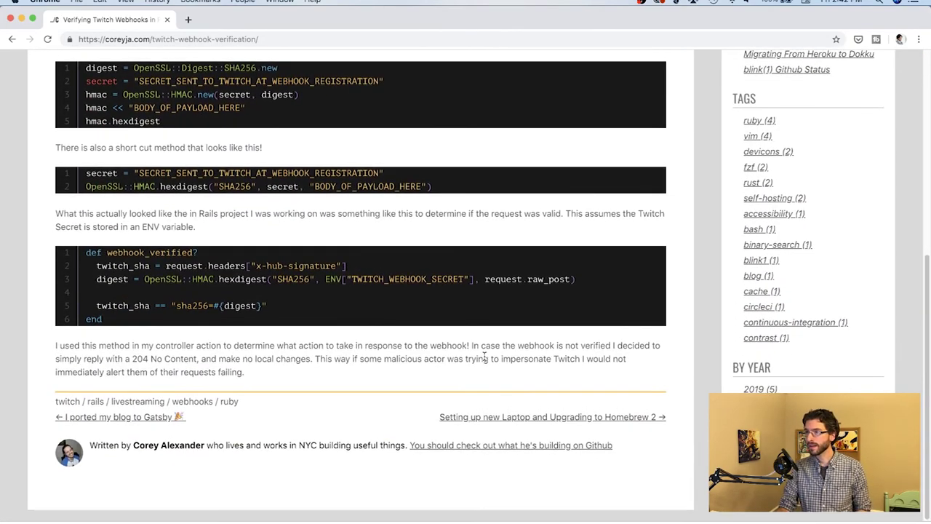
right_click(485, 357)
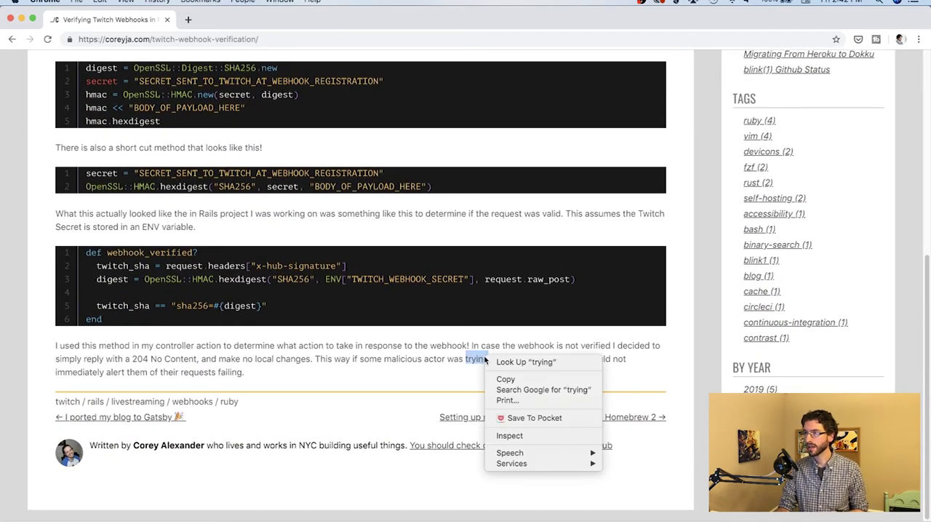
left_click(509, 437)
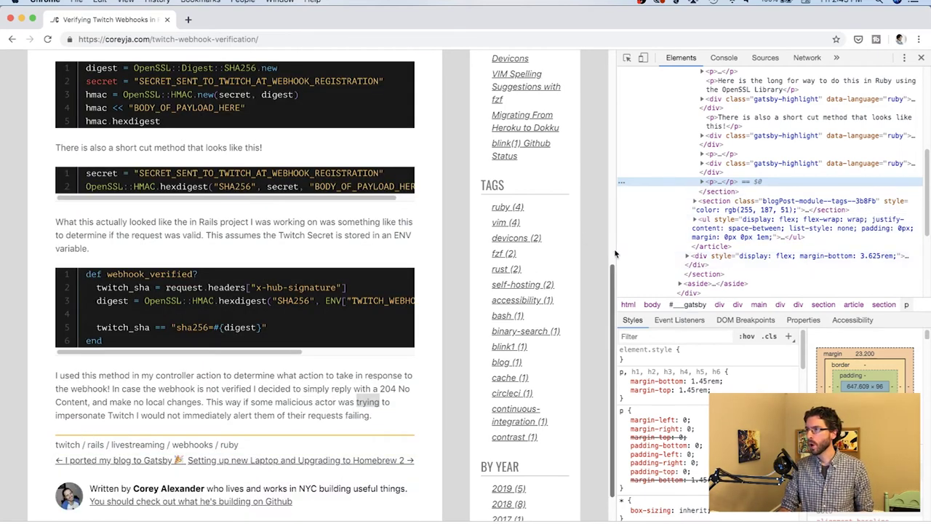
left_click_drag(613, 255, 928, 251)
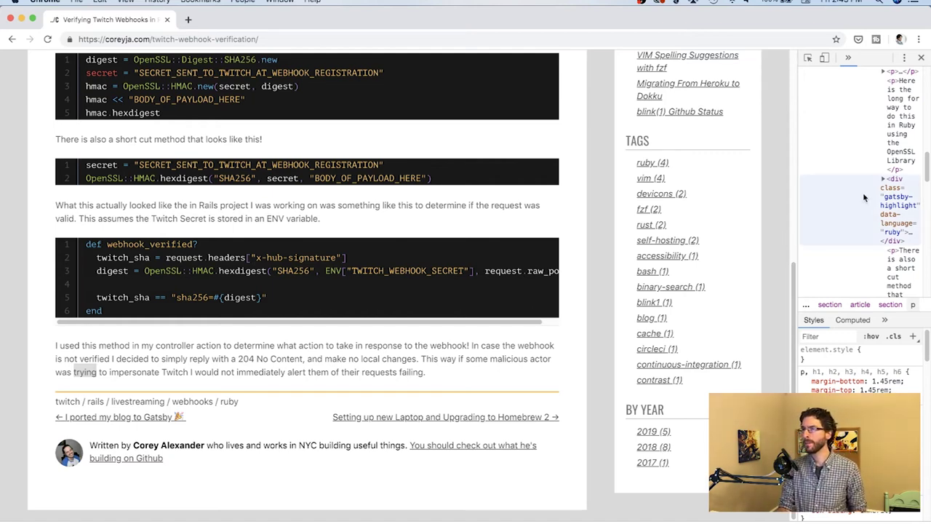
left_click(921, 58)
scroll(837, 218, "up", 5)
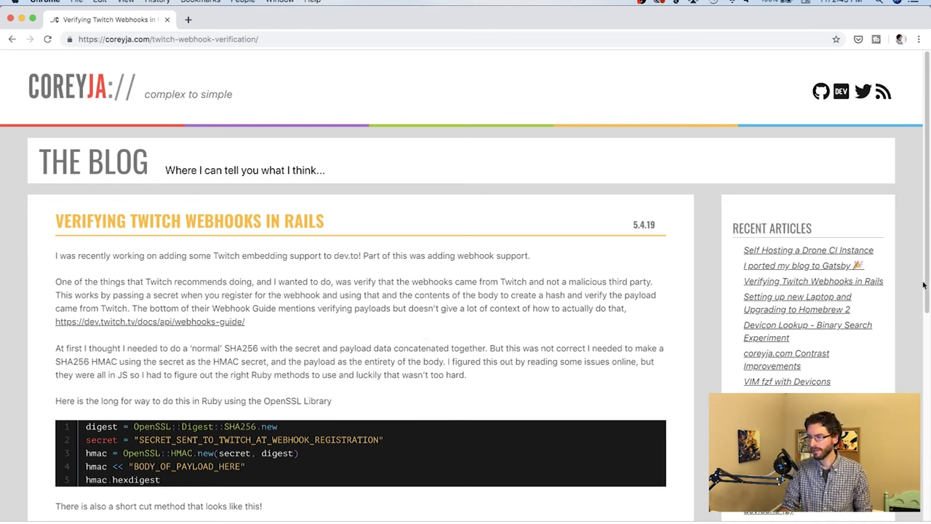
- Drag the window's right edge leftward in three stages down to a phone-like width
left_click_drag(922, 285, 680, 301)
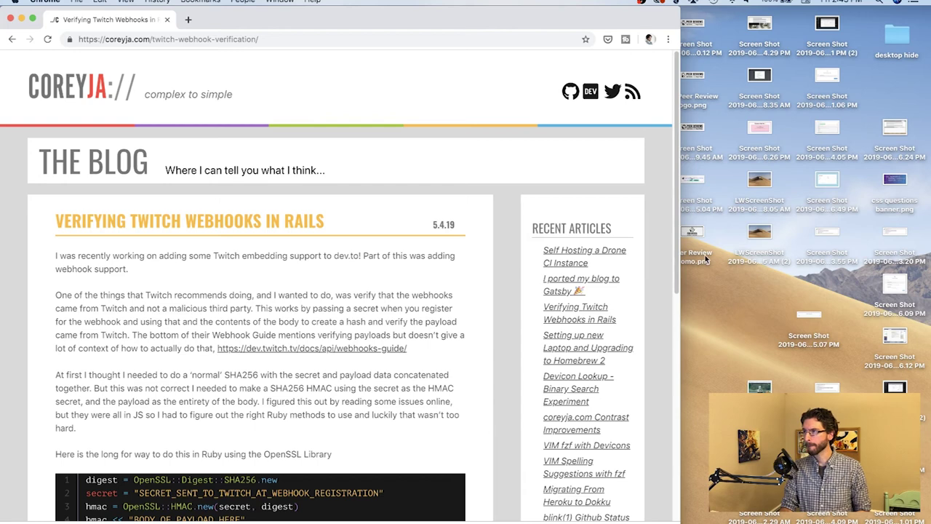
mouse_move(679, 259)
left_mouse_down()
mouse_move(473, 258)
mouse_move(339, 273)
mouse_move(310, 289)
mouse_move(339, 289)
left_mouse_up()
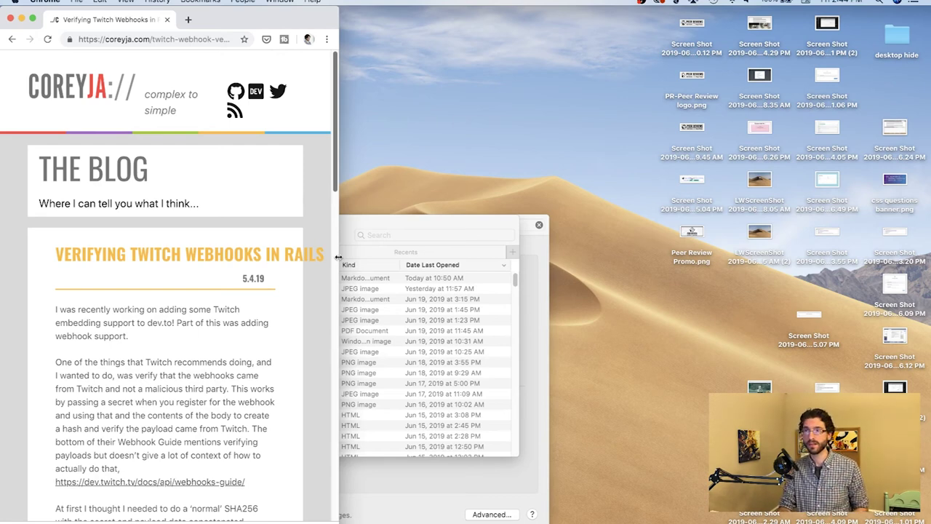
left_click_drag(338, 257, 277, 257)
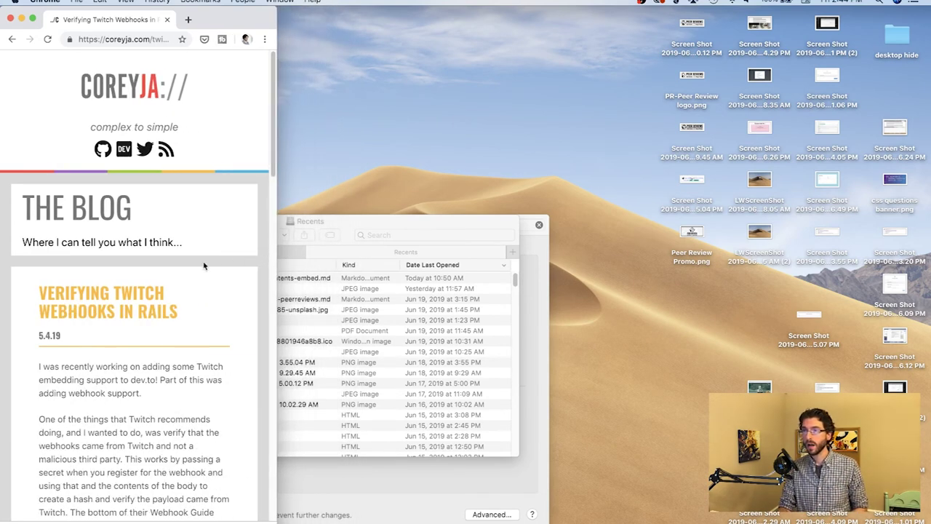
- Scroll through the narrow post, reload it at the top, then widen the window to full width
scroll(203, 265, "down", 3)
scroll(204, 266, "down", 3)
scroll(182, 258, "down", 3)
scroll(161, 250, "down", 4)
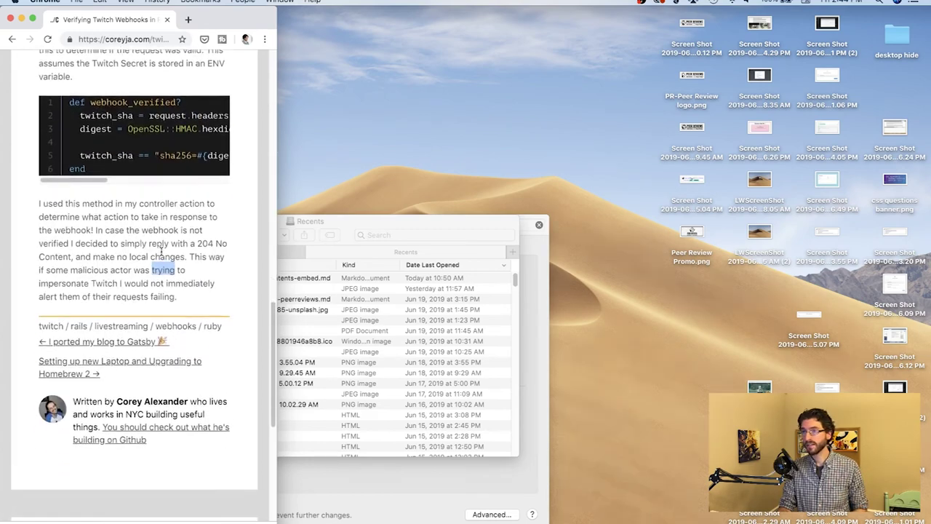
scroll(161, 250, "down", 5)
scroll(162, 253, "down", 2)
scroll(162, 254, "down", 2)
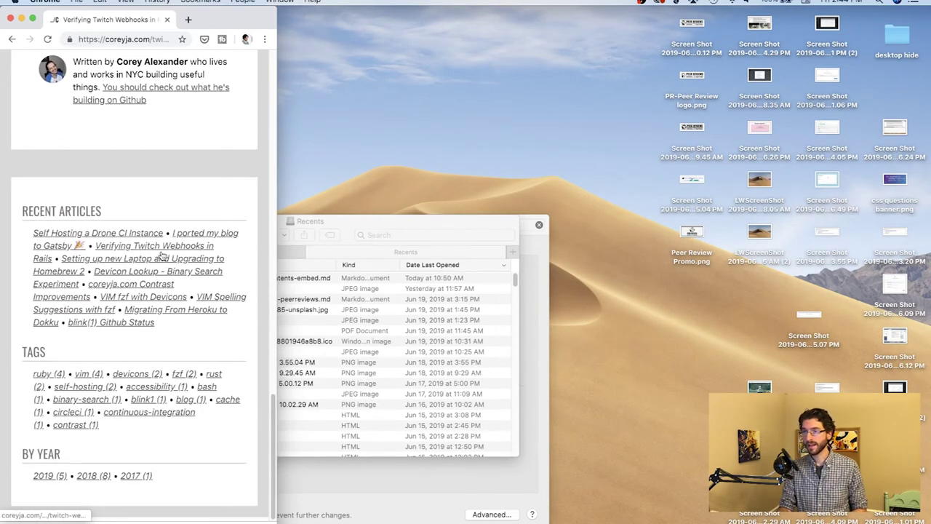
left_click(163, 251)
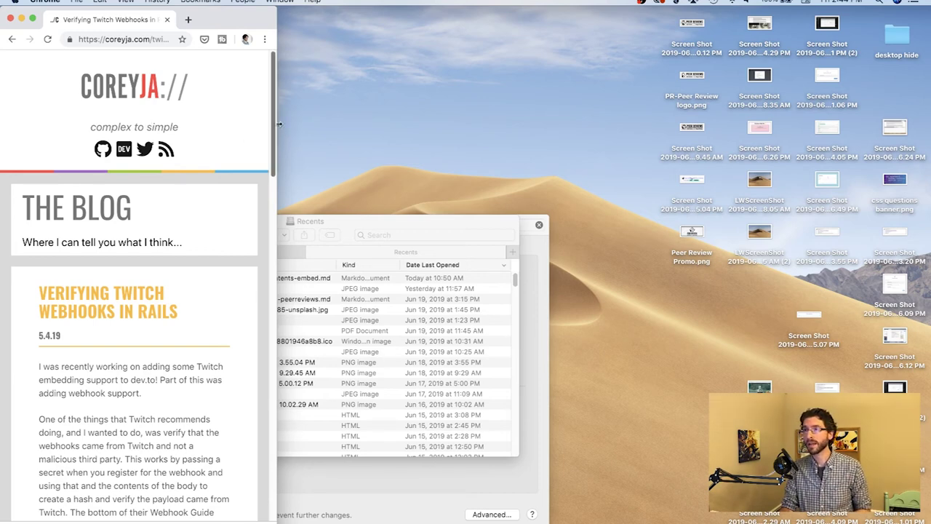
left_click_drag(279, 124, 926, 133)
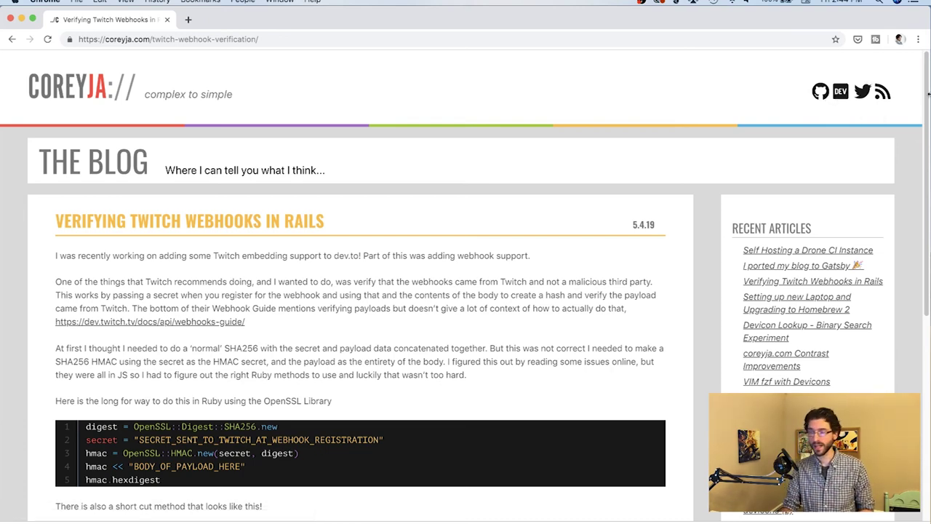
- Snap the window narrow with Ctrl+Alt+D, restore full width, and return to the coreyja.com home page
key("ctrl+alt+d")
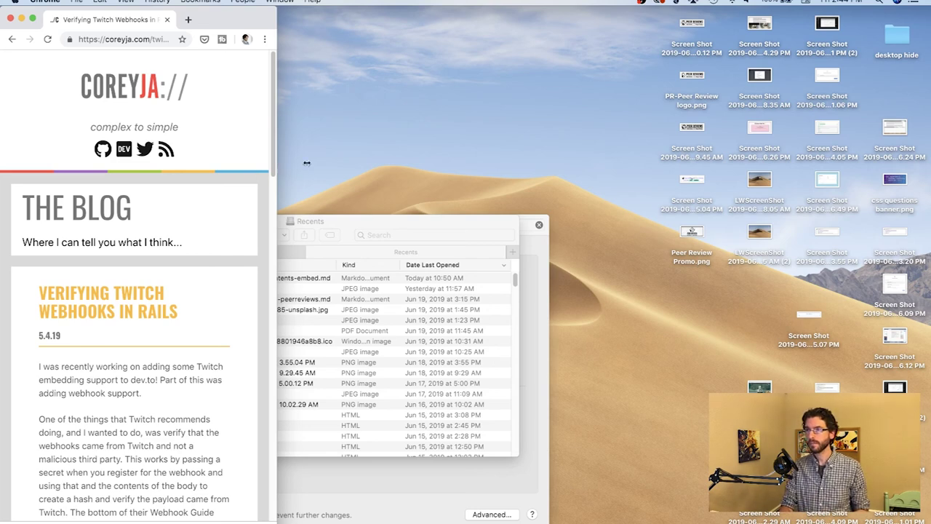
left_click_drag(306, 163, 928, 190)
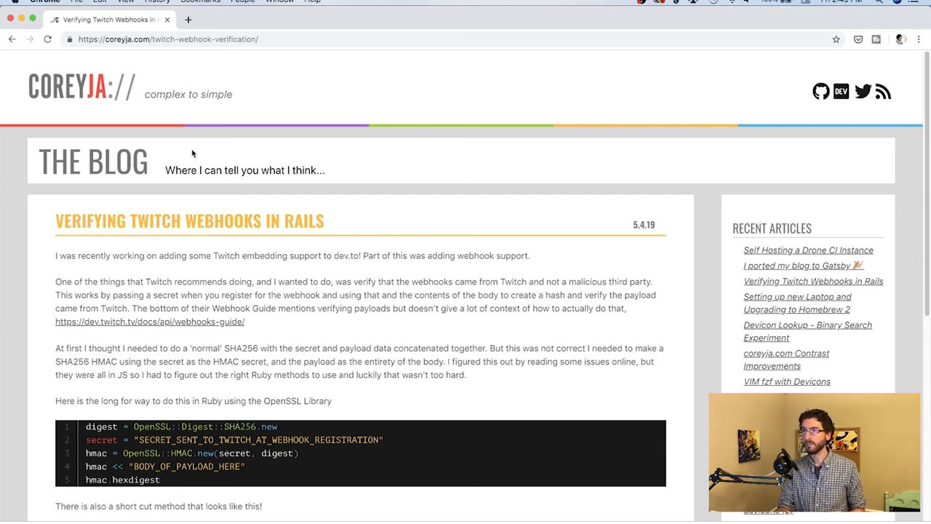
left_click(64, 102)
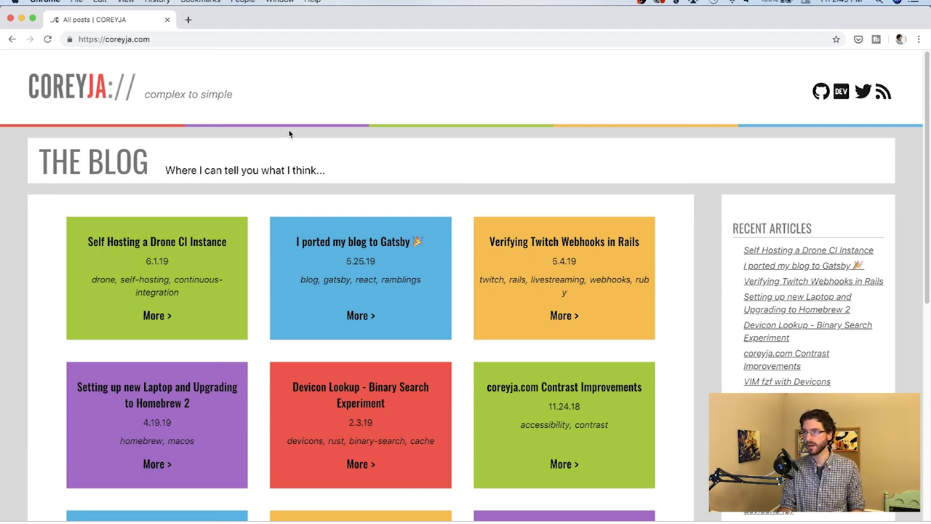
scroll(289, 133, "down", 2)
scroll(289, 133, "down", 2)
scroll(288, 133, "down", 1)
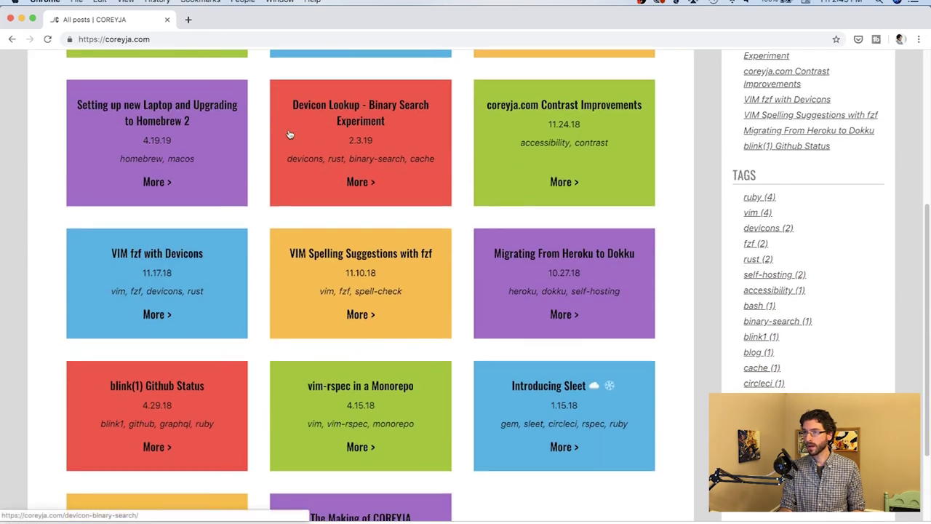
scroll(289, 133, "down", 2)
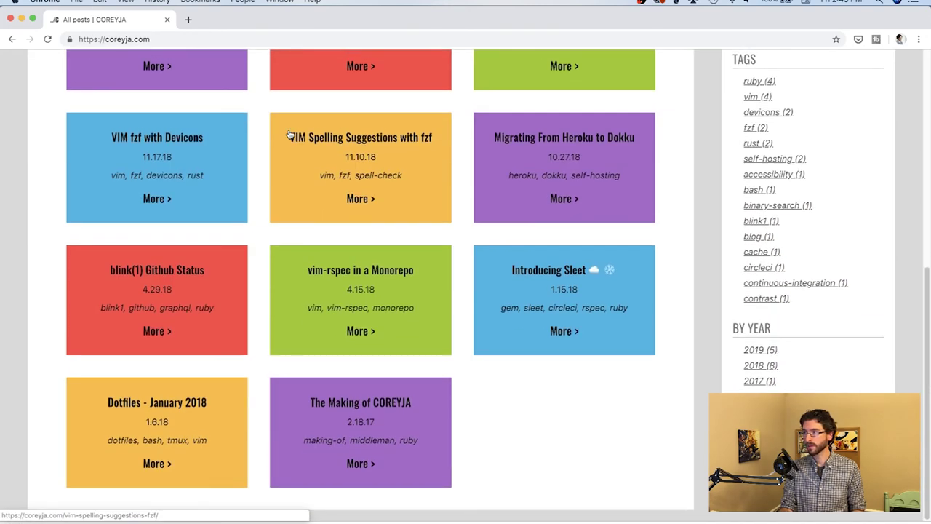
scroll(289, 133, "up", 10)
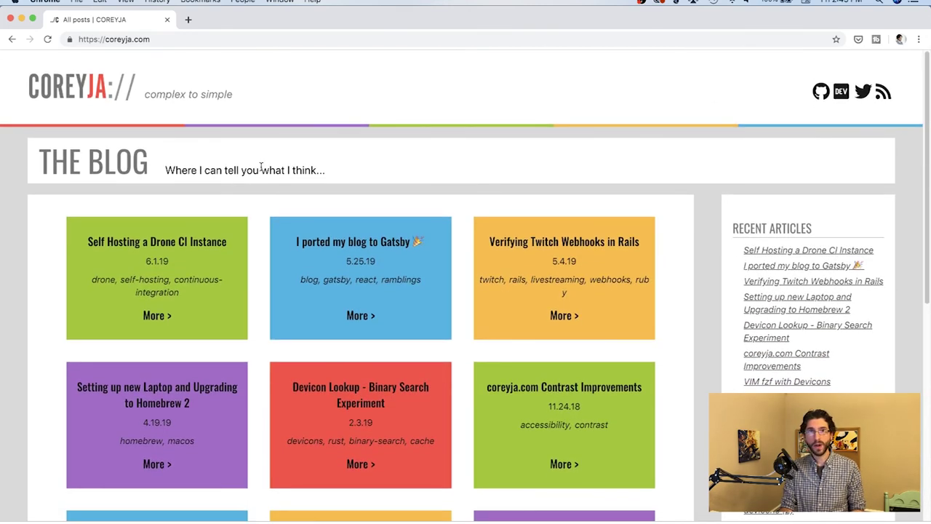